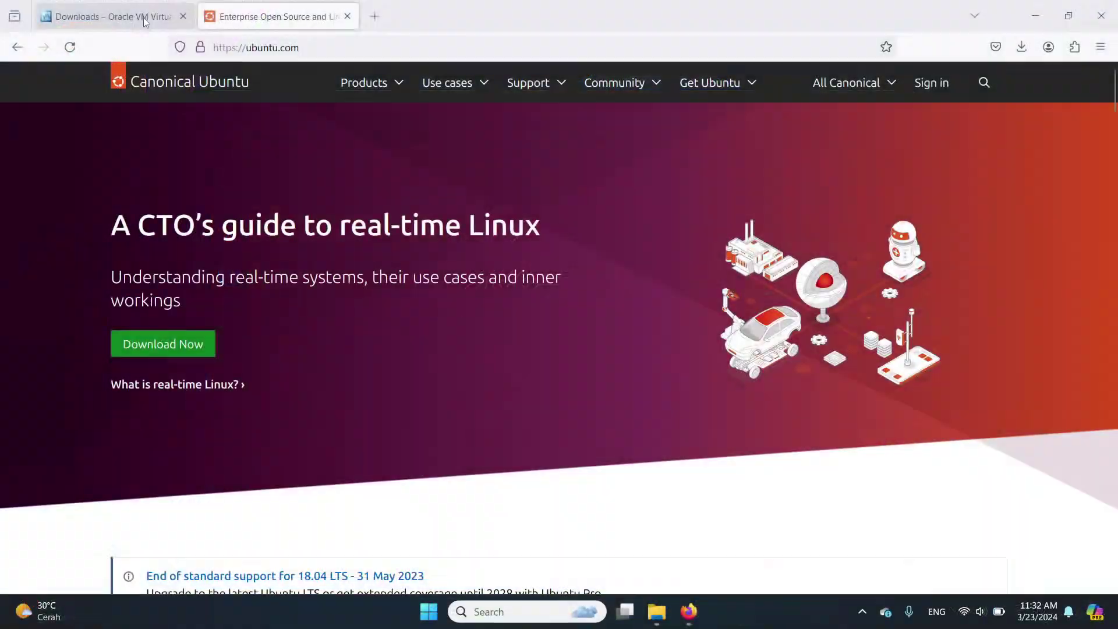
- Review the Windows hosts entry among the VirtualBox 7.0.14 platform packages on the VirtualBox downloads page
left_click(145, 20)
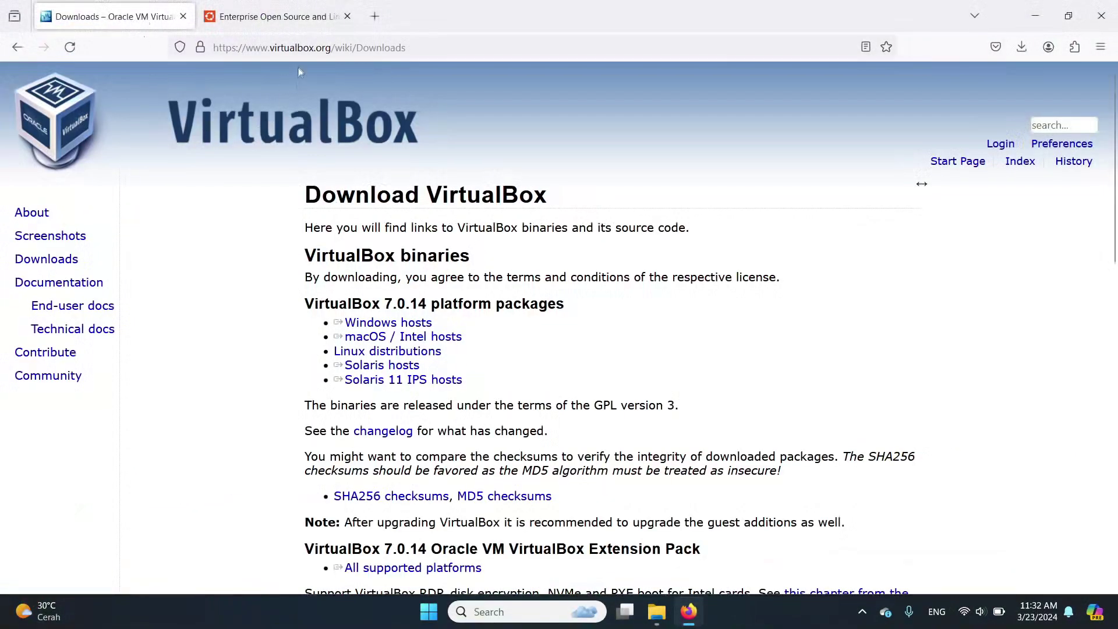
double_click(341, 303)
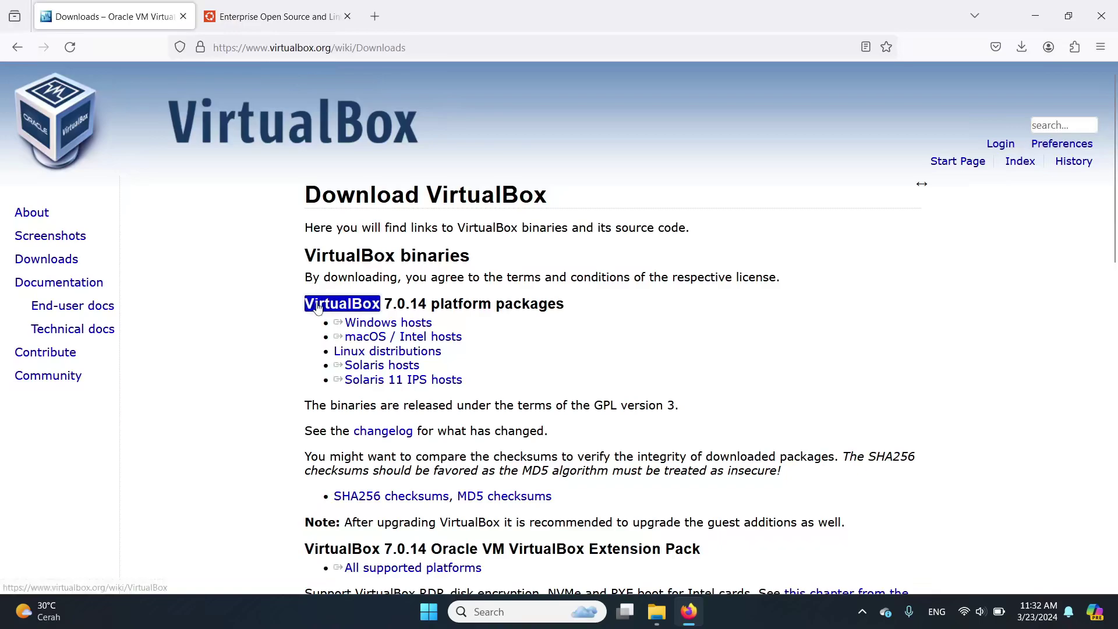
triple_click(382, 325)
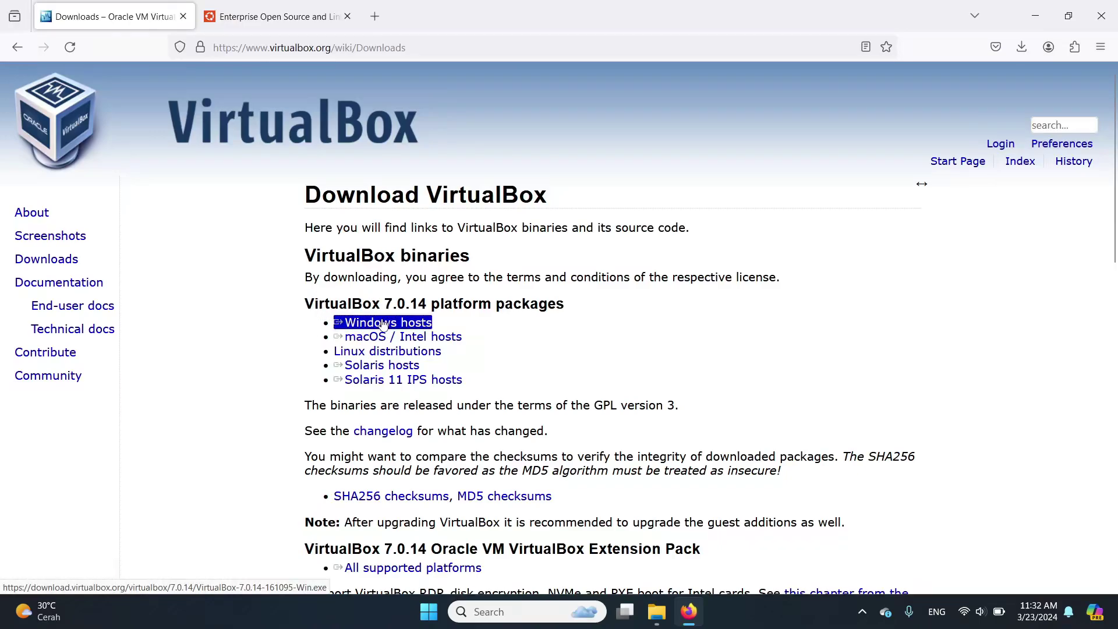
left_click(350, 291)
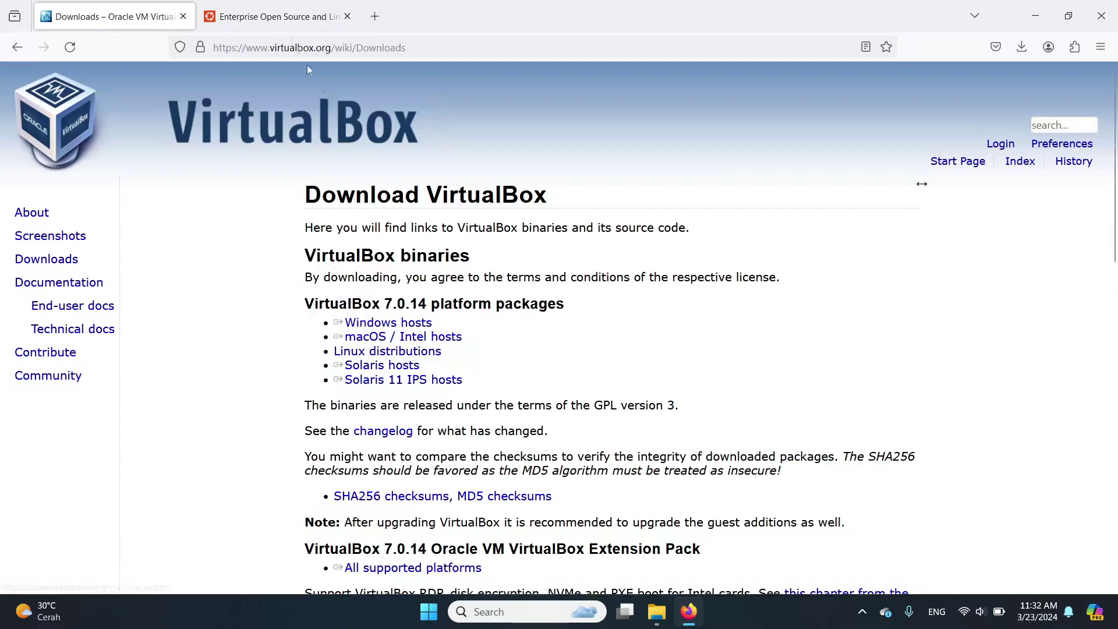
- Open the Ubuntu Desktop product page from the Ubuntu OS products on the Ubuntu website
left_click(282, 19)
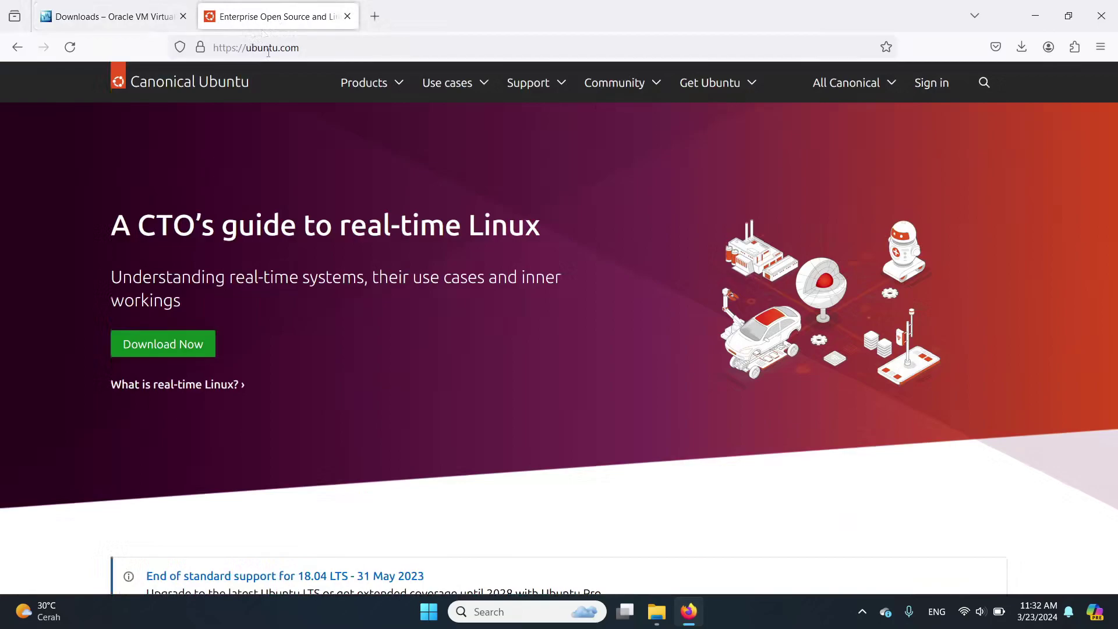
left_click(354, 95)
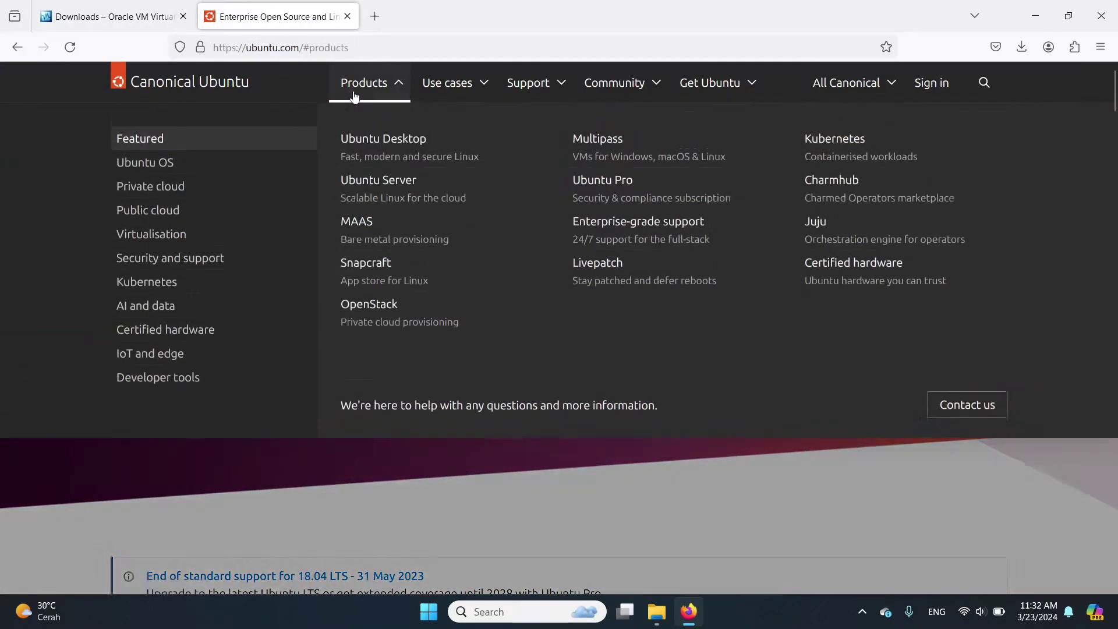
left_click(151, 167)
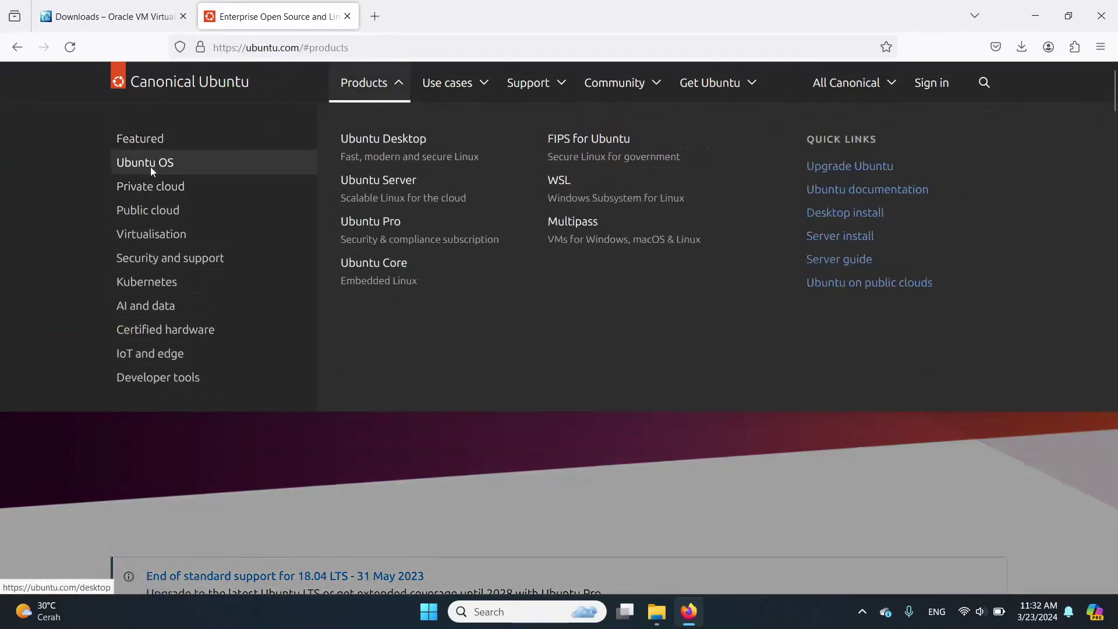
left_click(351, 150)
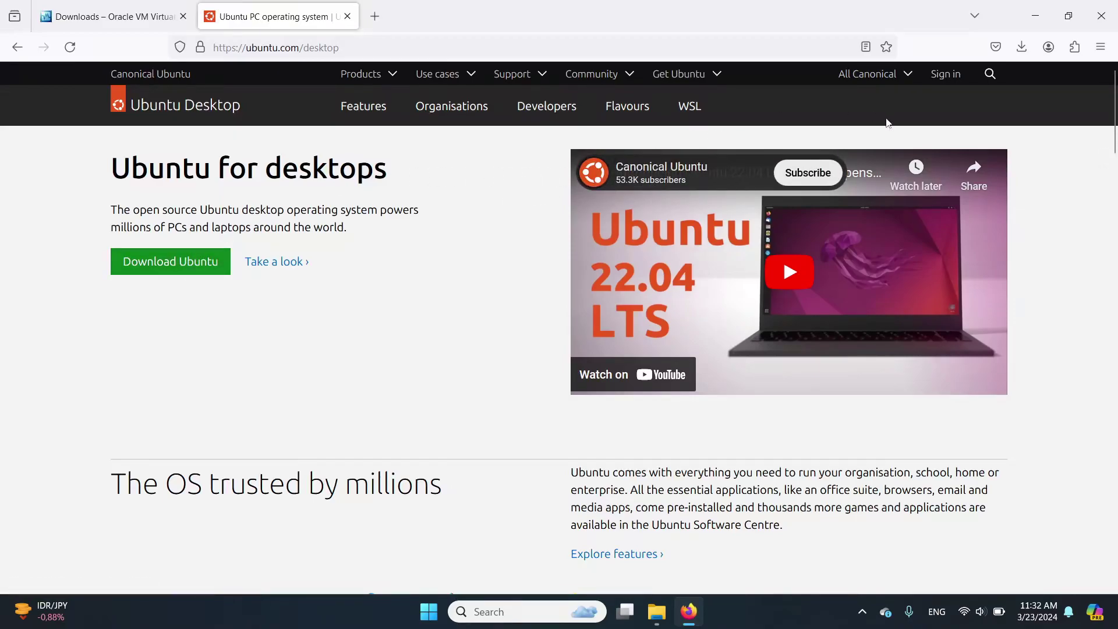
- Minimize the browser, launch the VirtualBox-7.0.14-161095-Win installer from the Downloads folder in File Explorer, and minimize the folder window
left_click(1033, 19)
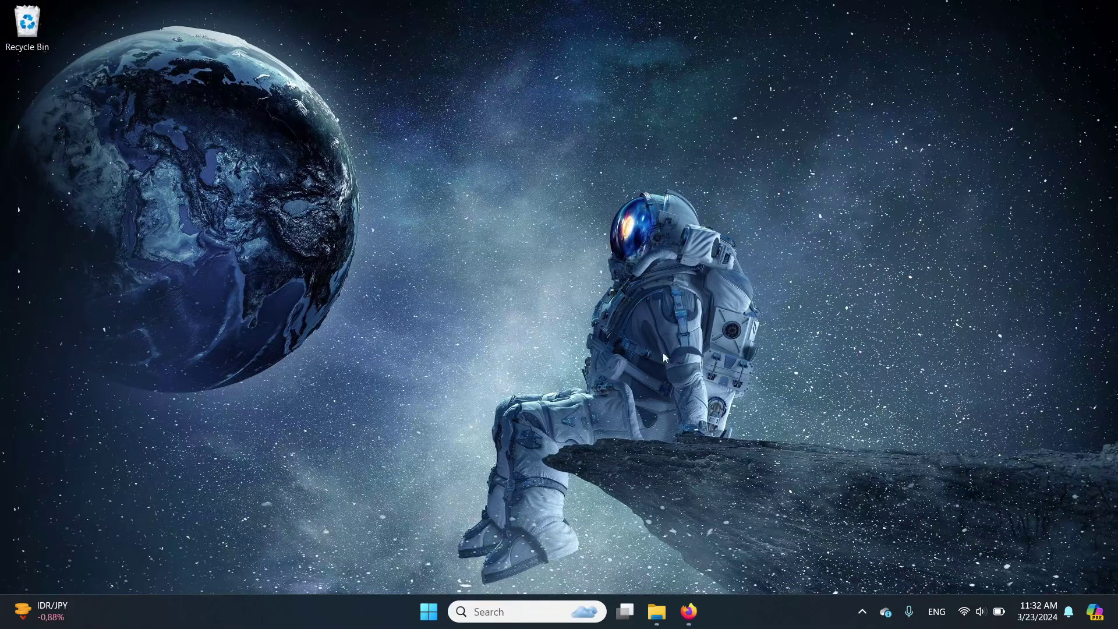
left_click(656, 612)
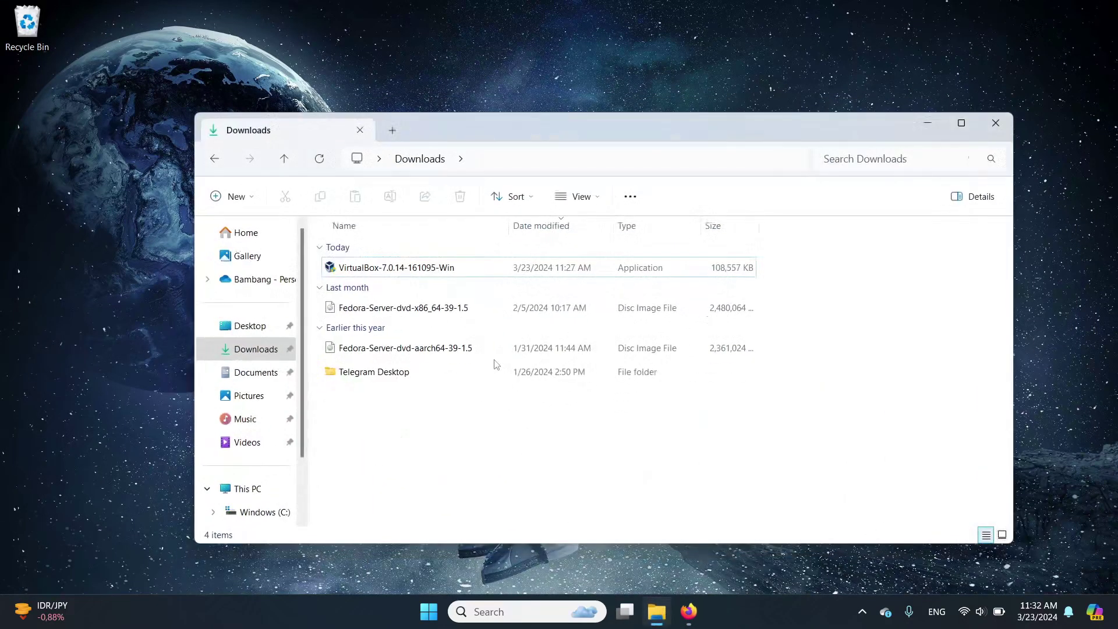
left_click(379, 268)
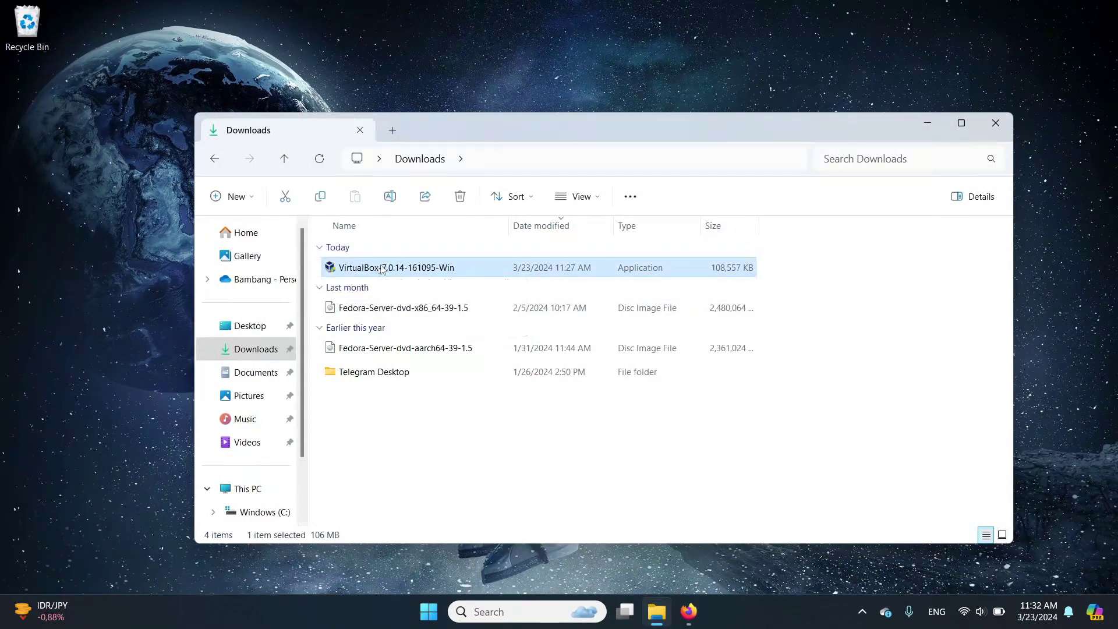
right_click(385, 270)
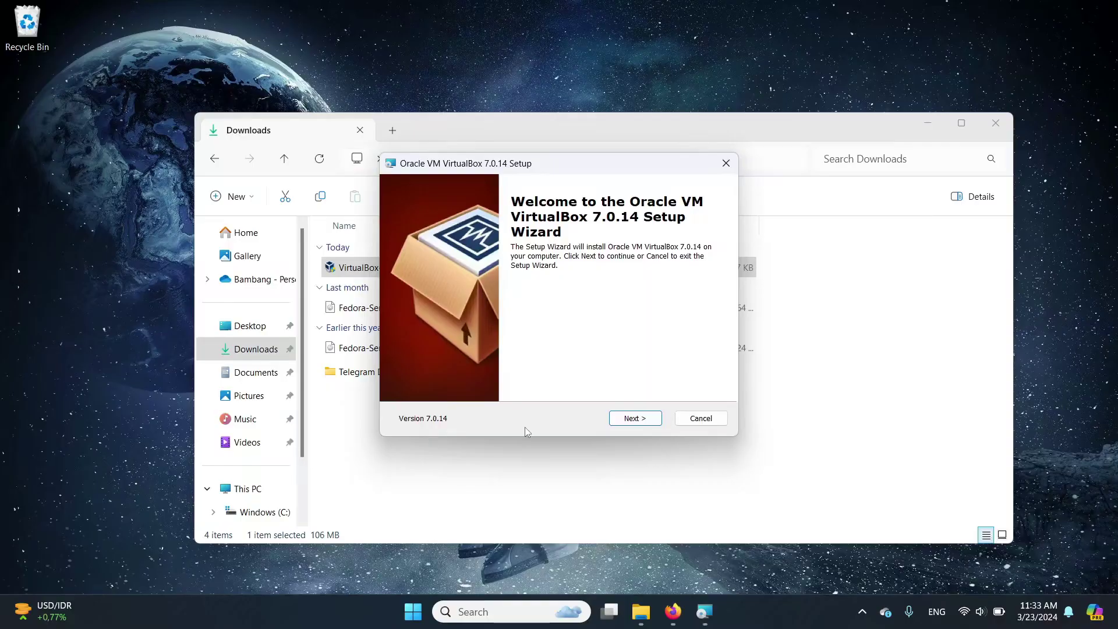
left_click(926, 125)
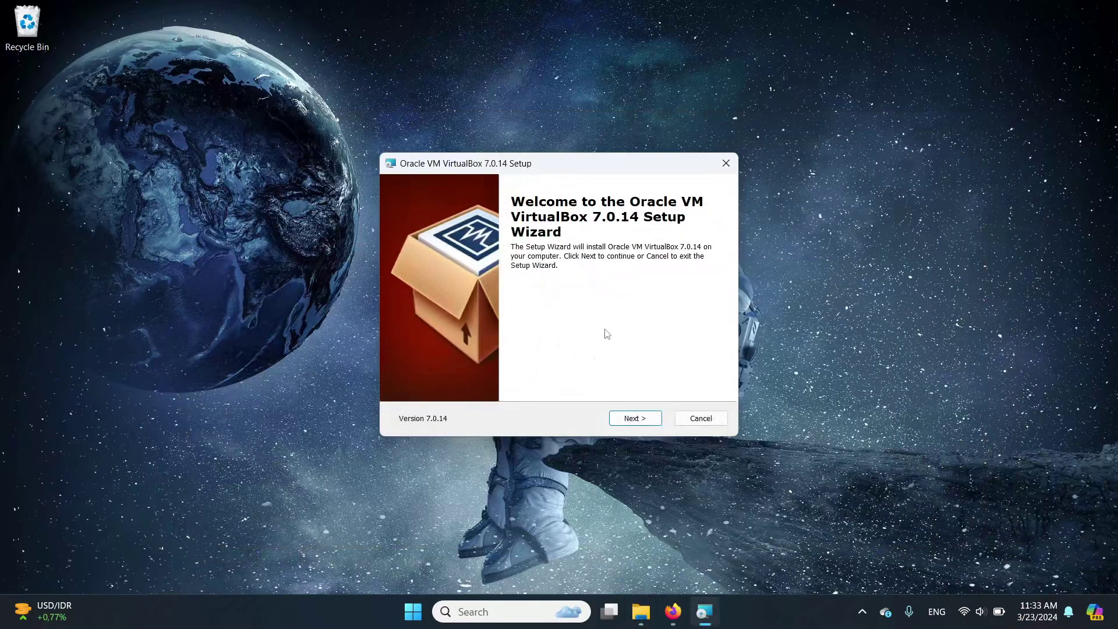
- Install VirtualBox 7.0.14 with the default features and location, accepting the network and Python dependency warnings, and start it after installation
left_click(626, 420)
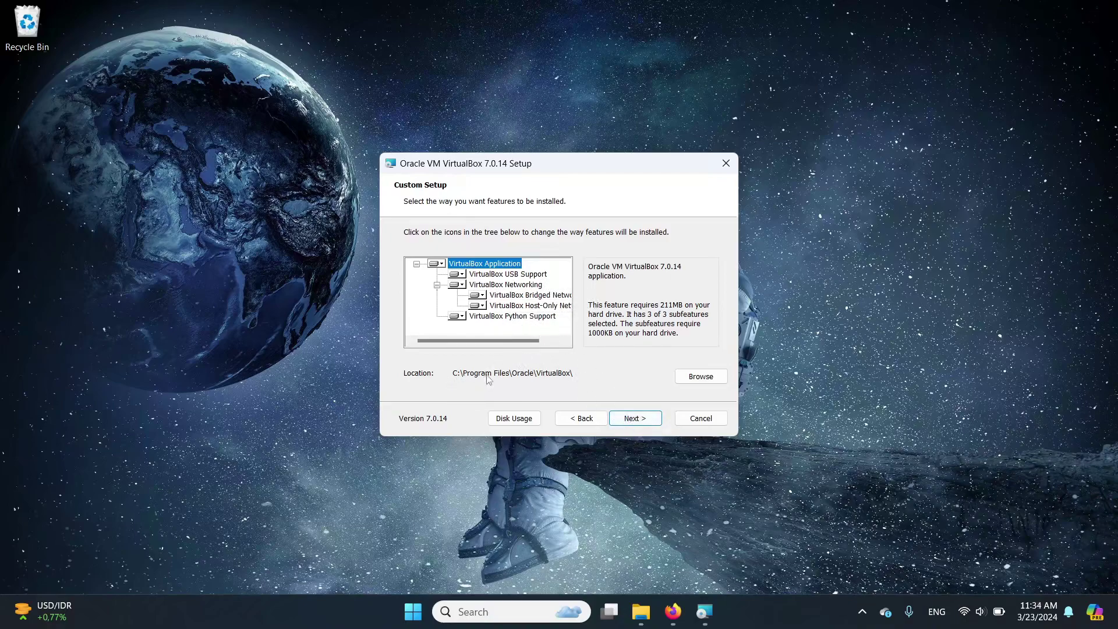
left_click(635, 419)
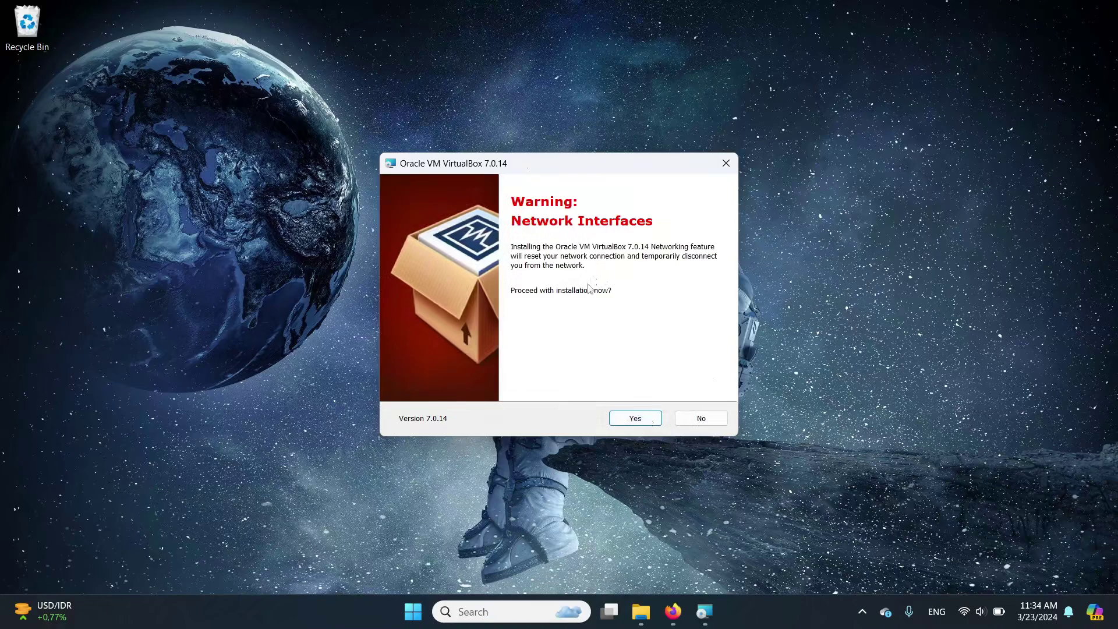
left_click(624, 422)
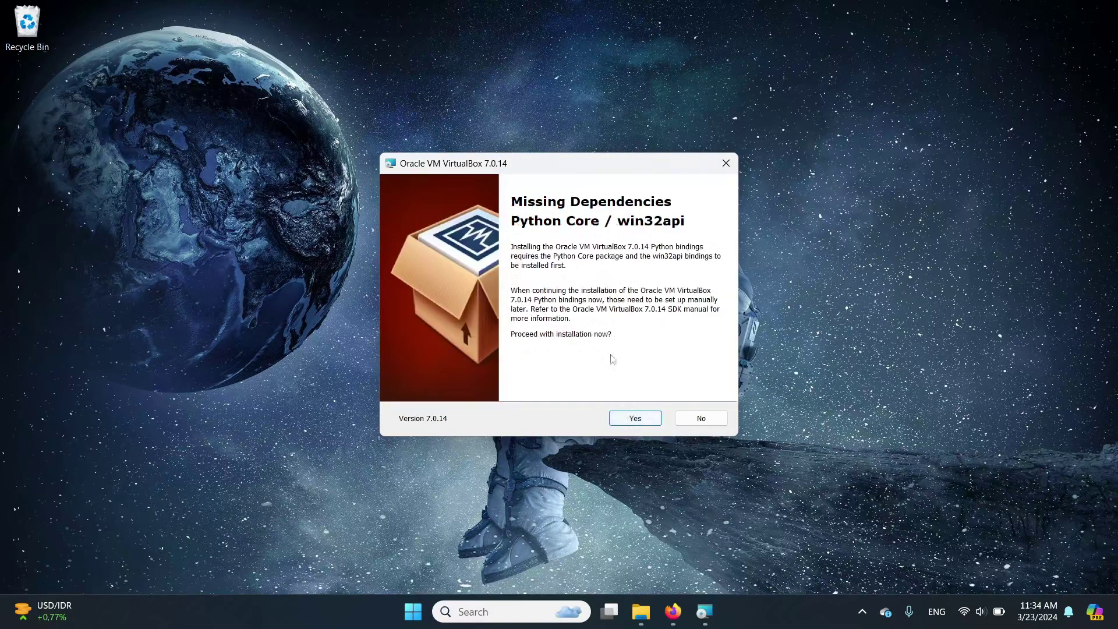
left_click(629, 423)
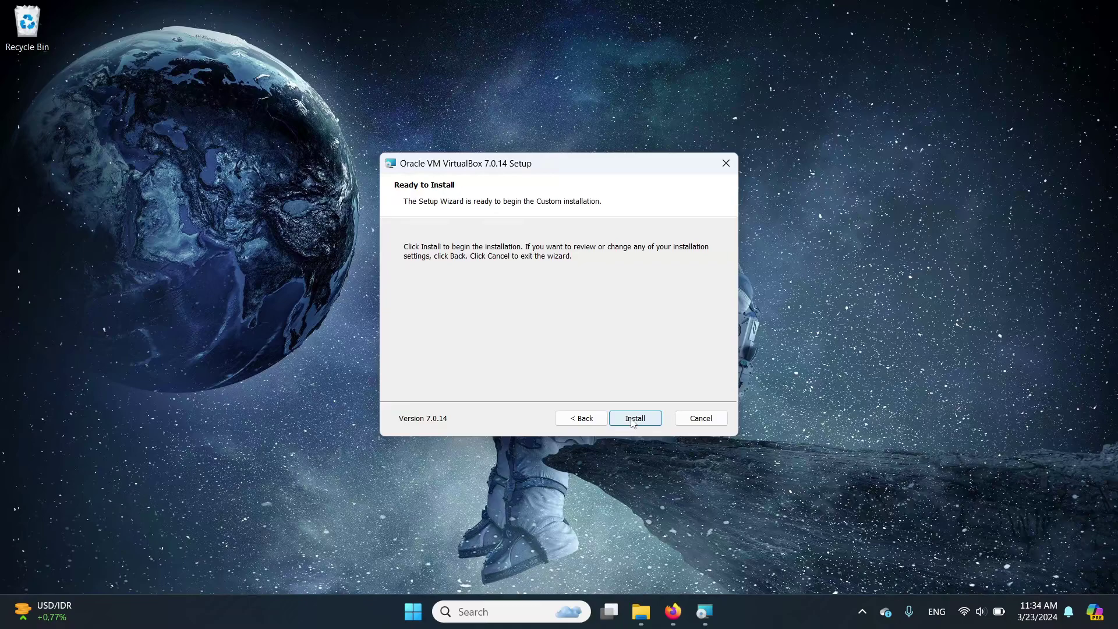
left_click(633, 419)
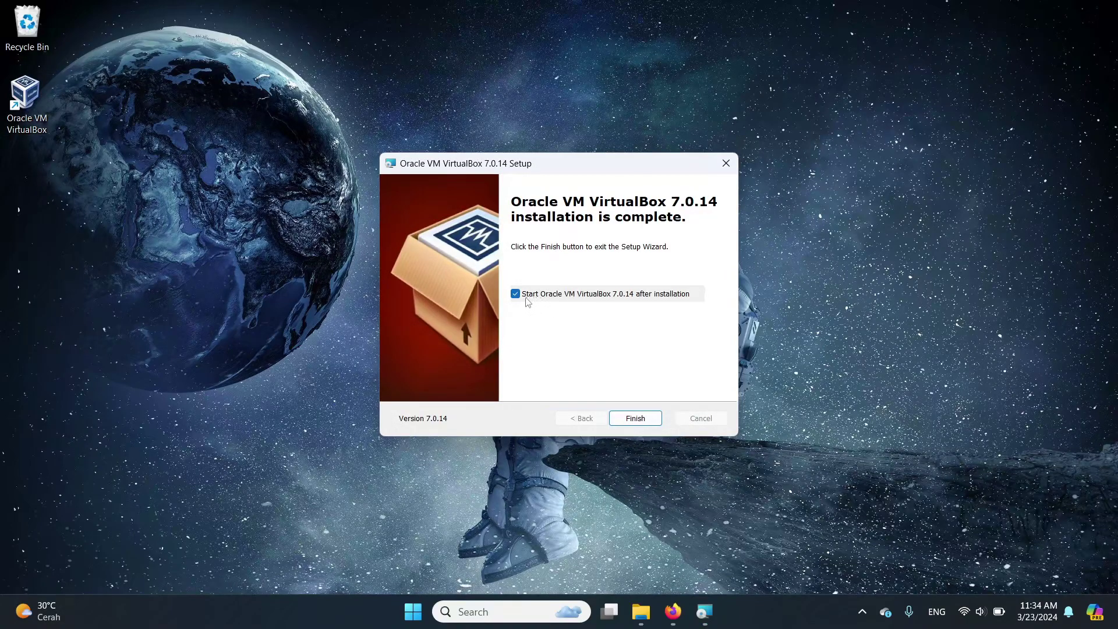
left_click(633, 417)
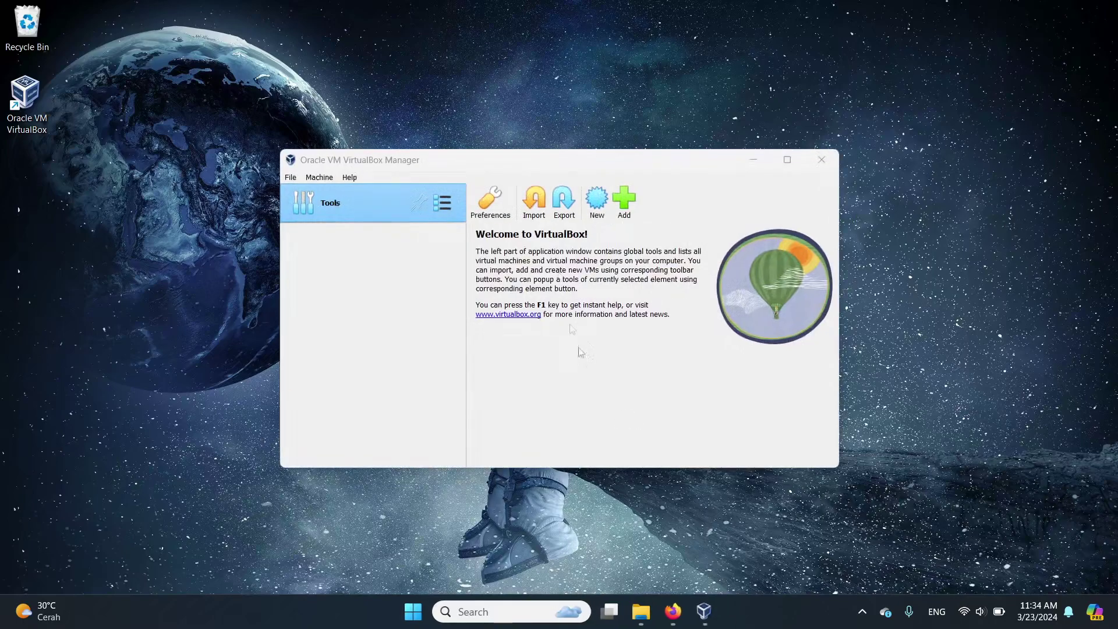
- Start creating a new virtual machine in VirtualBox Manager and name it Ubuntu
left_click(555, 168)
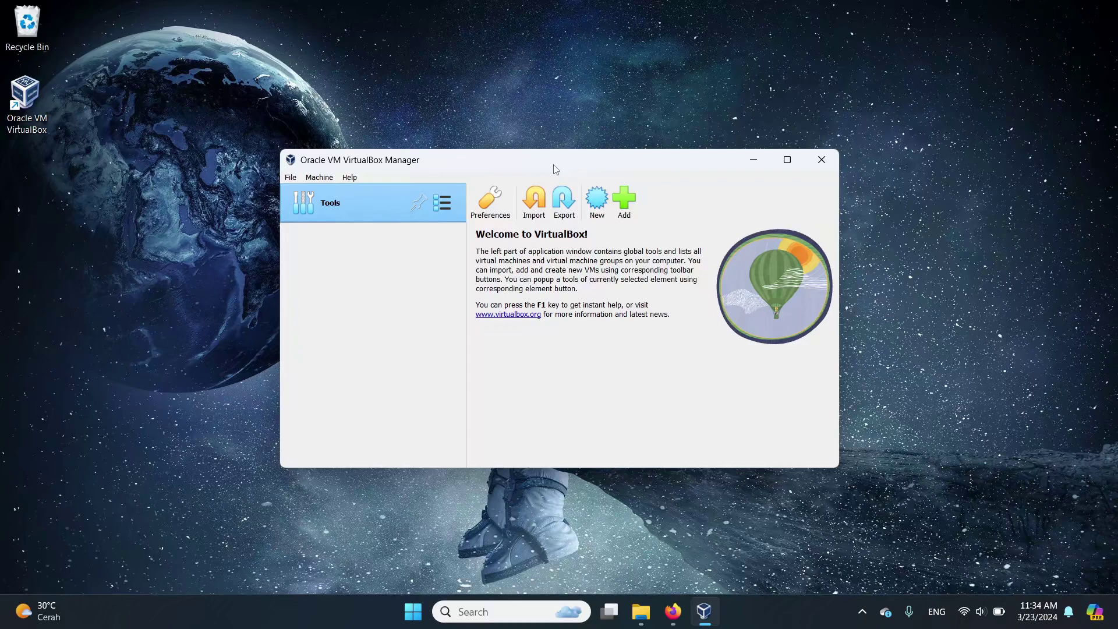
left_click(598, 205)
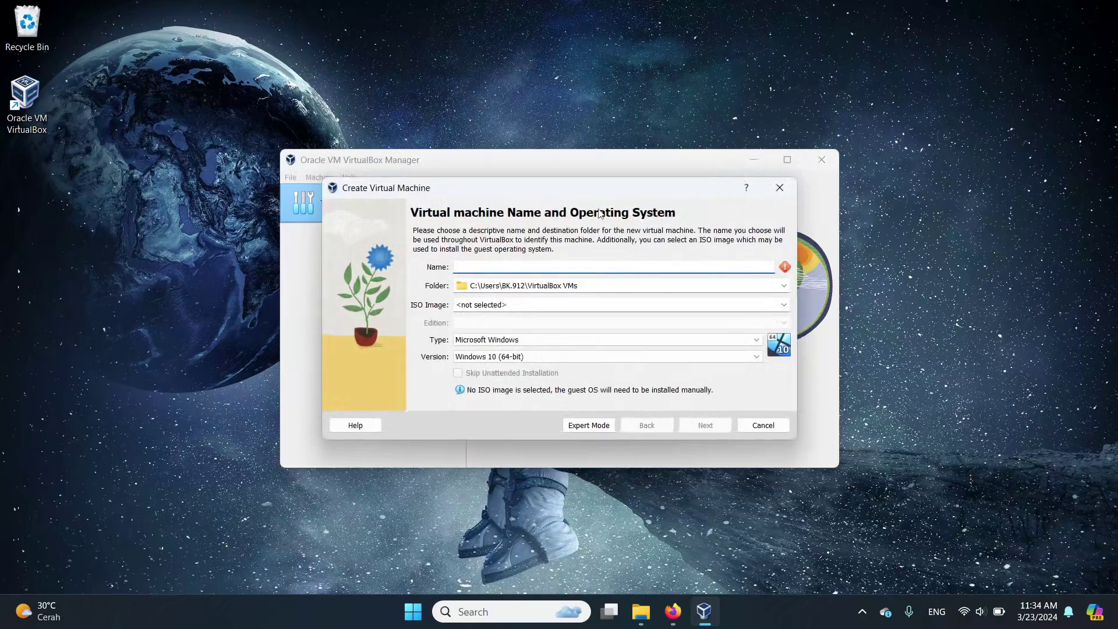
type("Ubuntu")
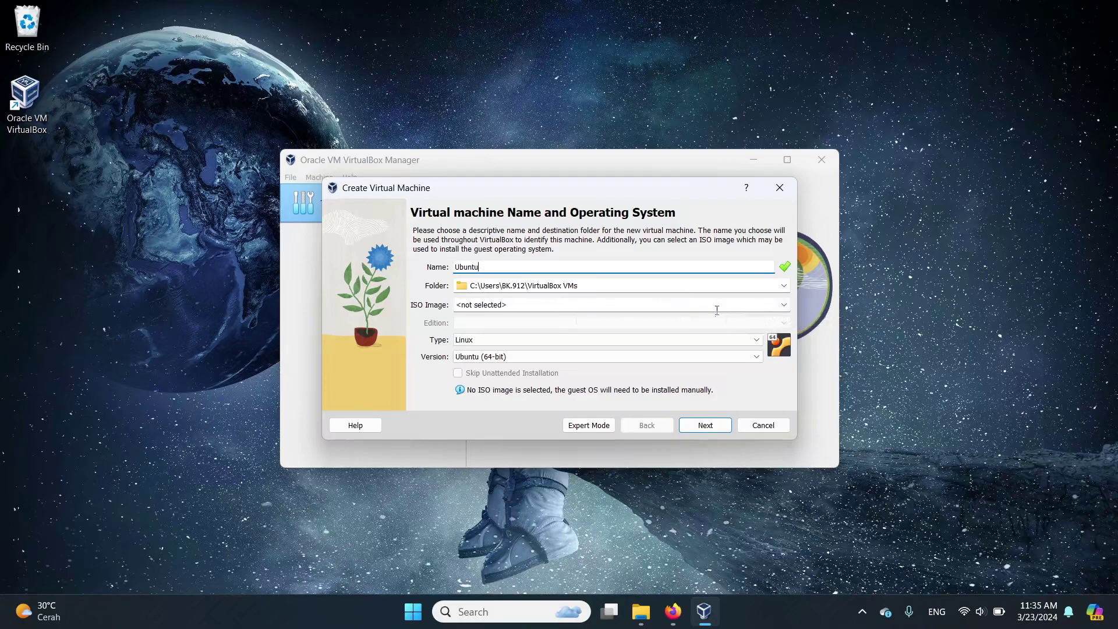
- Select E:\_SOFTWARE\ISO\ubuntu-23.10.1-desktop-amd64.iso as the machine's ISO image and continue to the unattended install setup
left_click(784, 304)
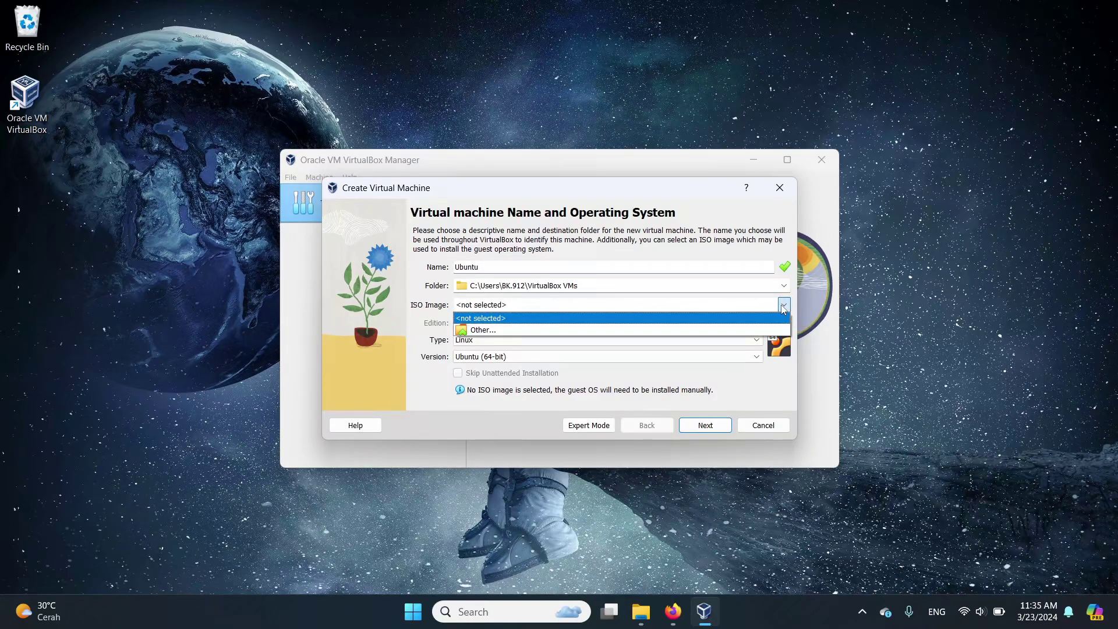
left_click(695, 330)
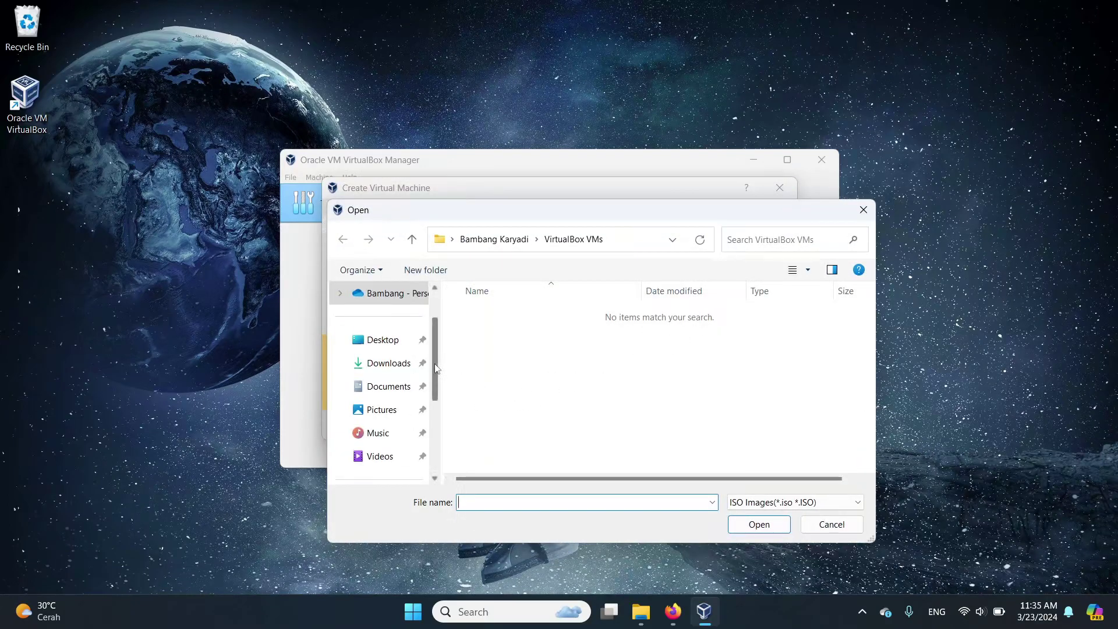
scroll(433, 402, "down", 1)
left_click_drag(433, 402, 431, 433)
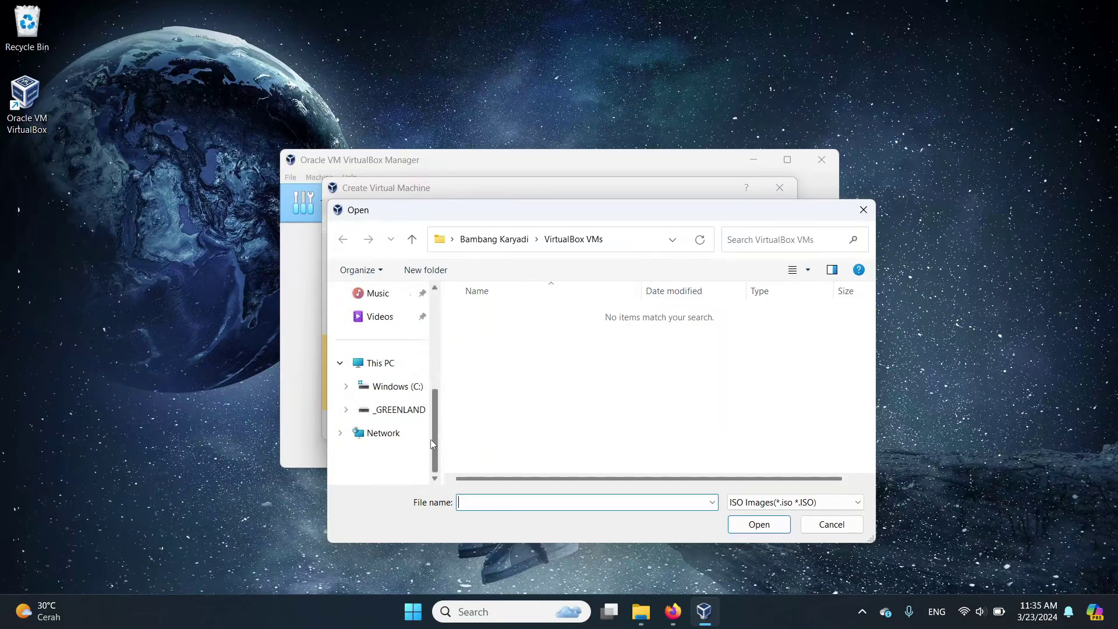
left_click(413, 413)
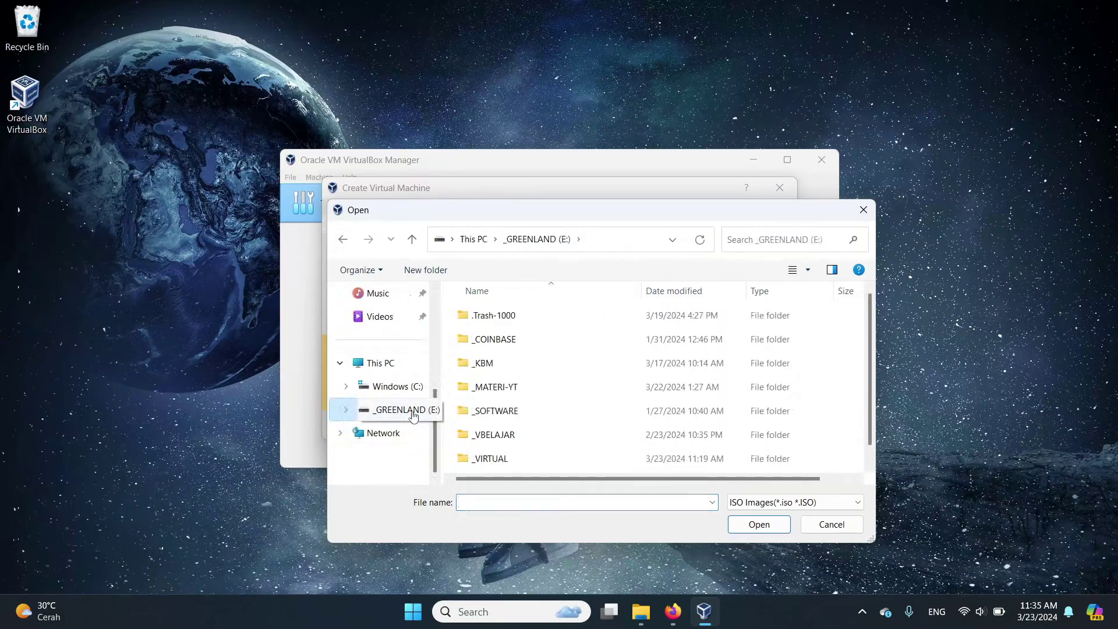
double_click(491, 414)
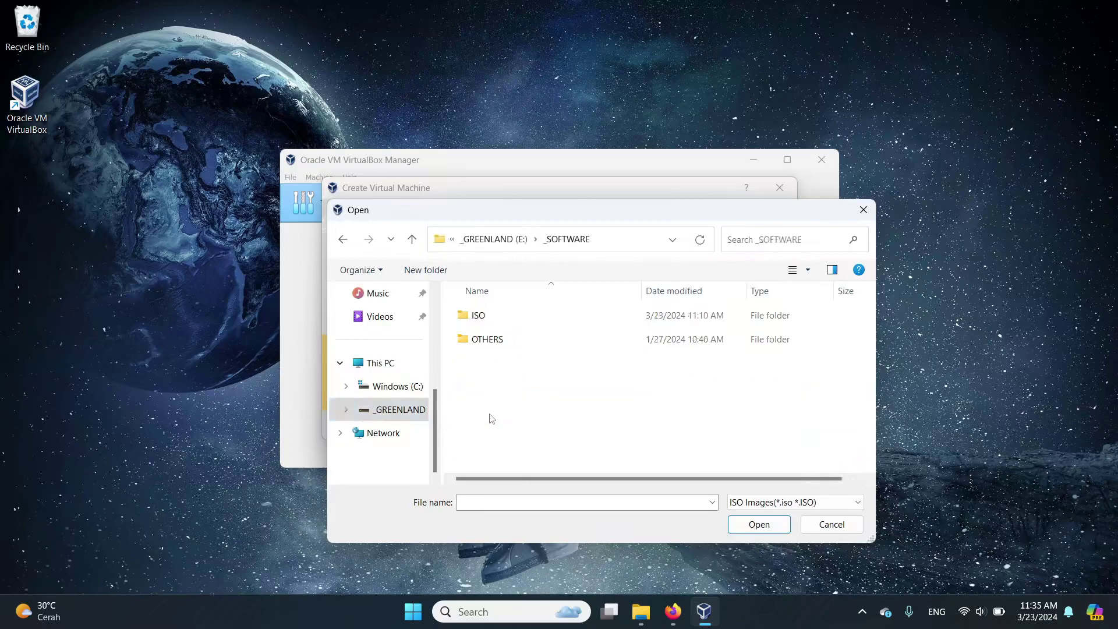
double_click(491, 320)
left_click(552, 459)
double_click(552, 458)
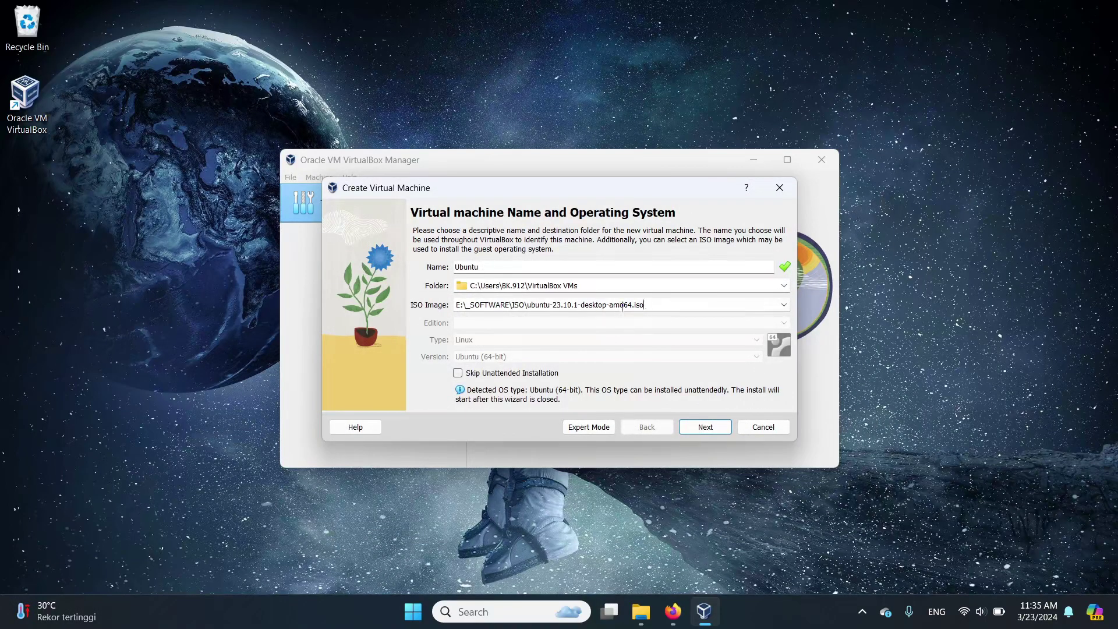
left_click(699, 436)
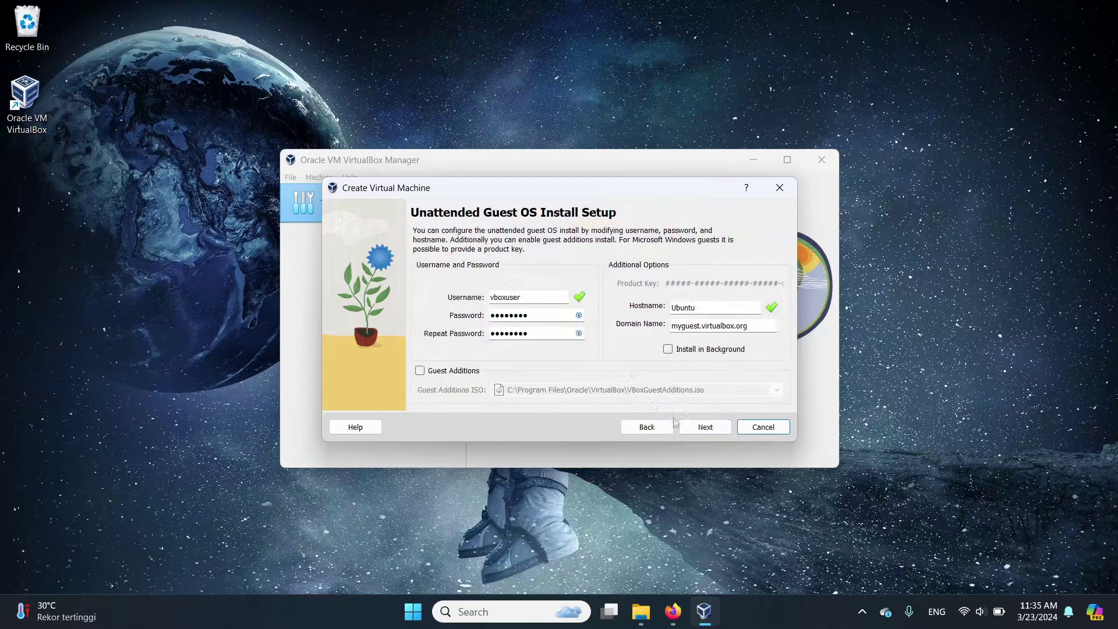
- Accept the default unattended install settings, set the hardware to 4048 MB base memory and 2 processors, and enable EFI
left_click(694, 428)
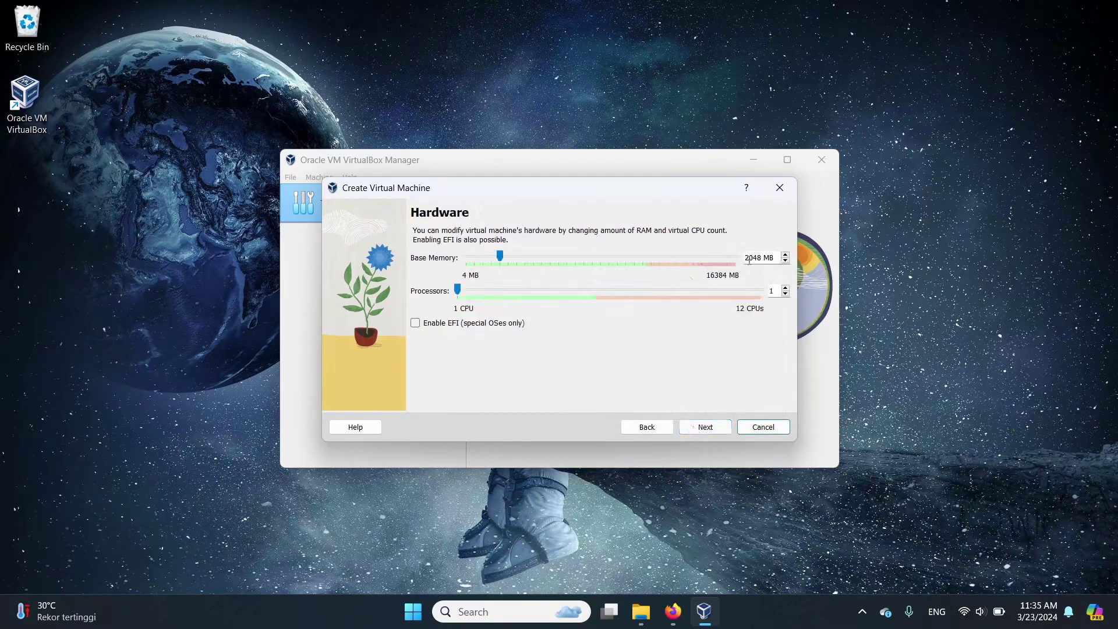
left_click_drag(749, 260, 739, 263)
type("4")
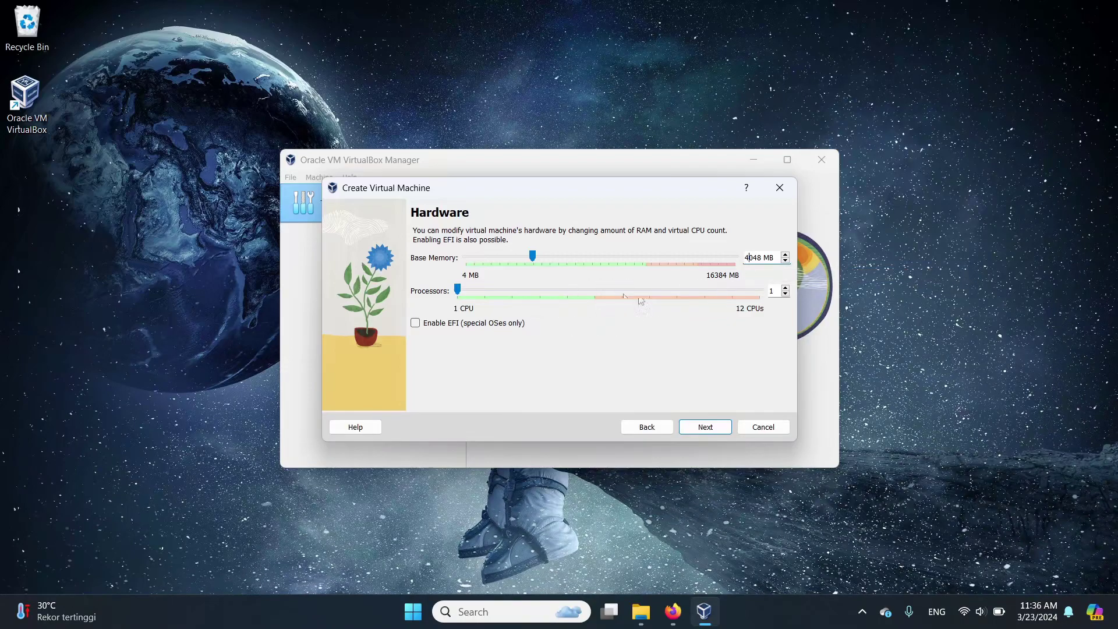
left_click_drag(777, 292, 760, 292)
type("2")
left_click(464, 329)
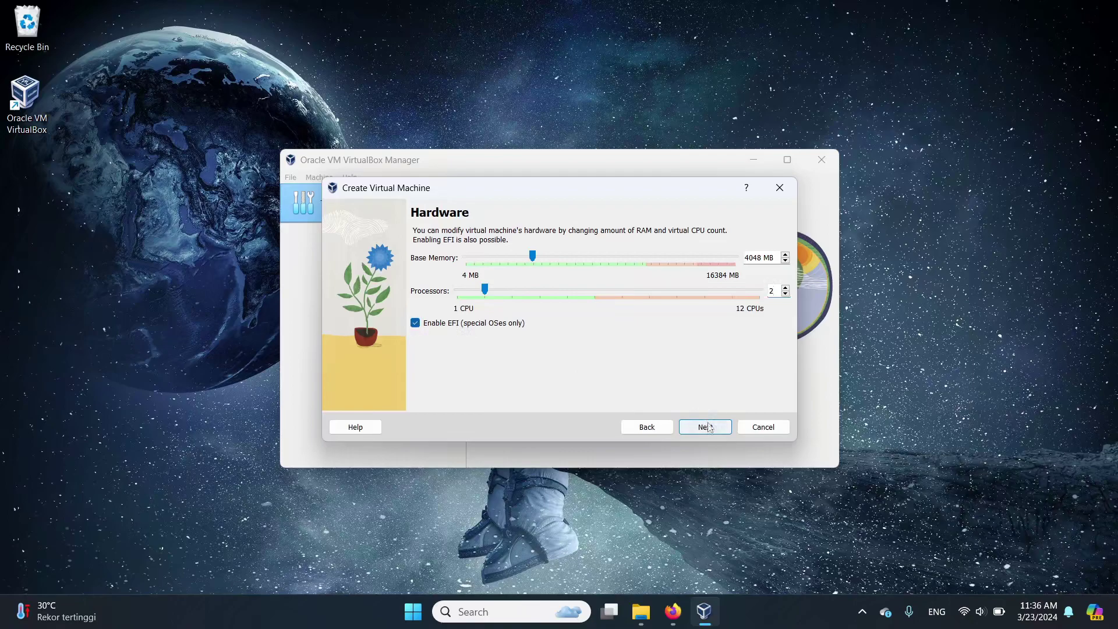
left_click(707, 429)
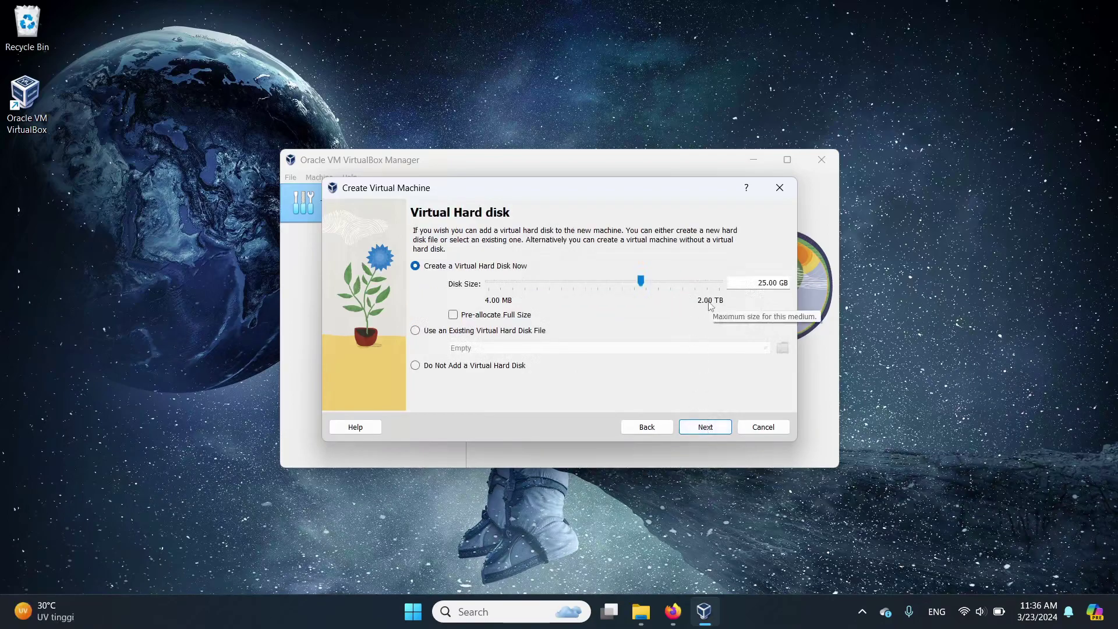
- Set the new virtual hard disk's size to 50 GB and enable pre-allocation of its full size
left_click_drag(768, 284, 753, 284)
type("50")
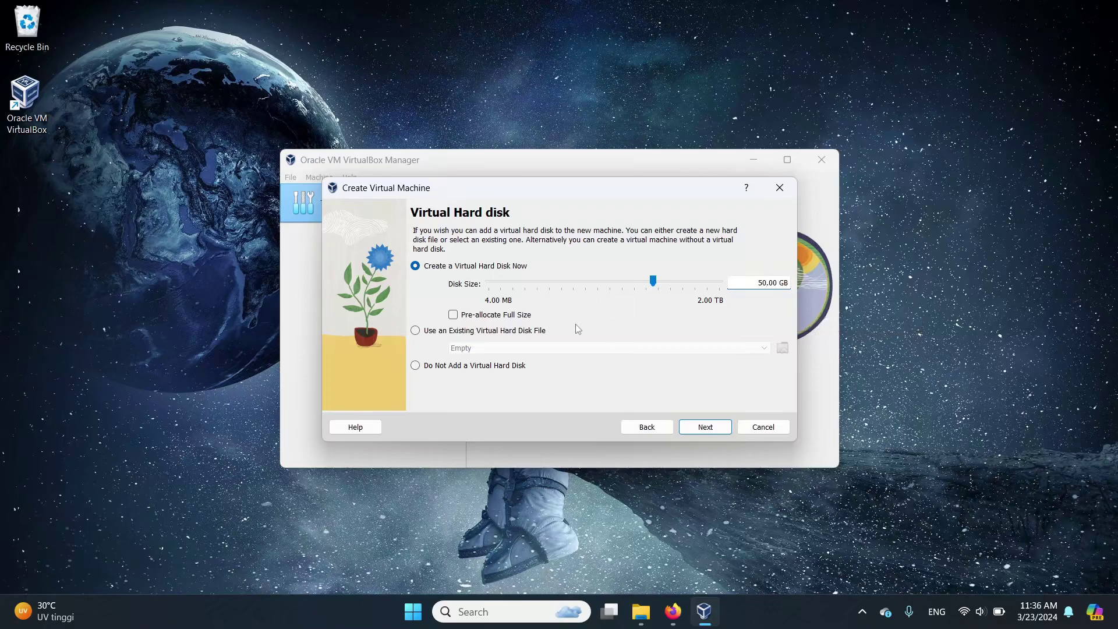
left_click(481, 318)
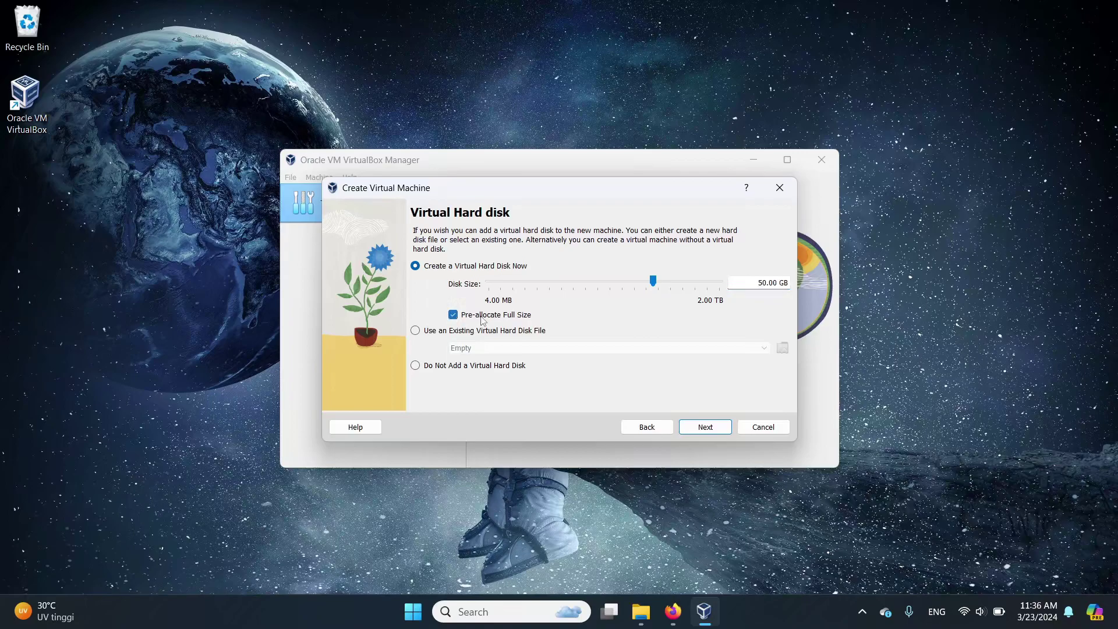
- Review the summary of the chosen configuration and finish creating the Ubuntu virtual machine
left_click(701, 428)
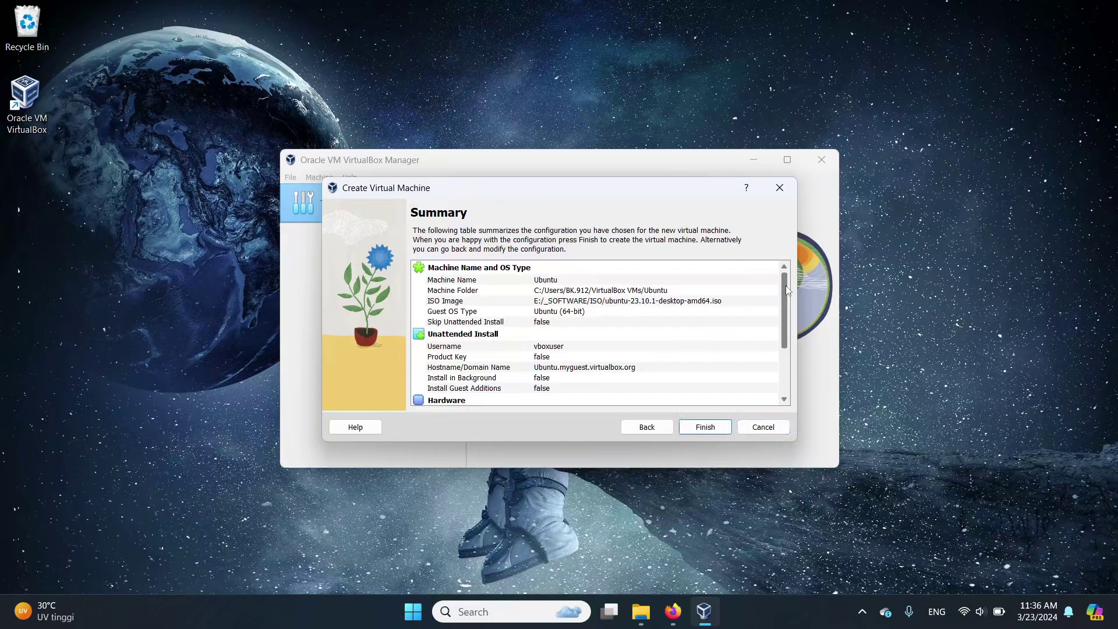
scroll(785, 303, "down", 3)
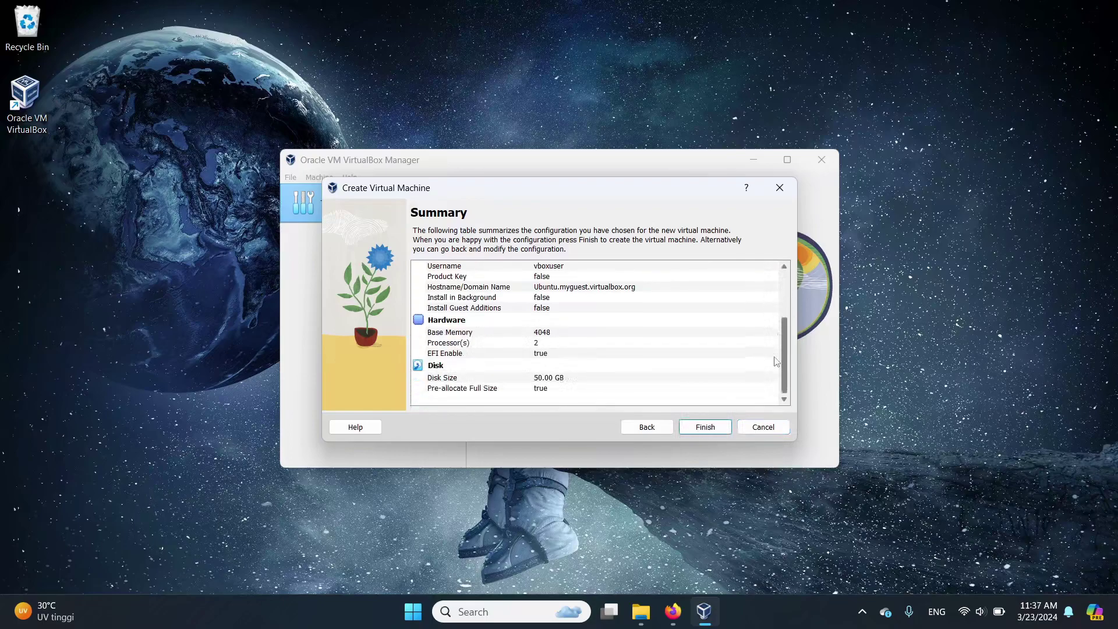
left_click(698, 428)
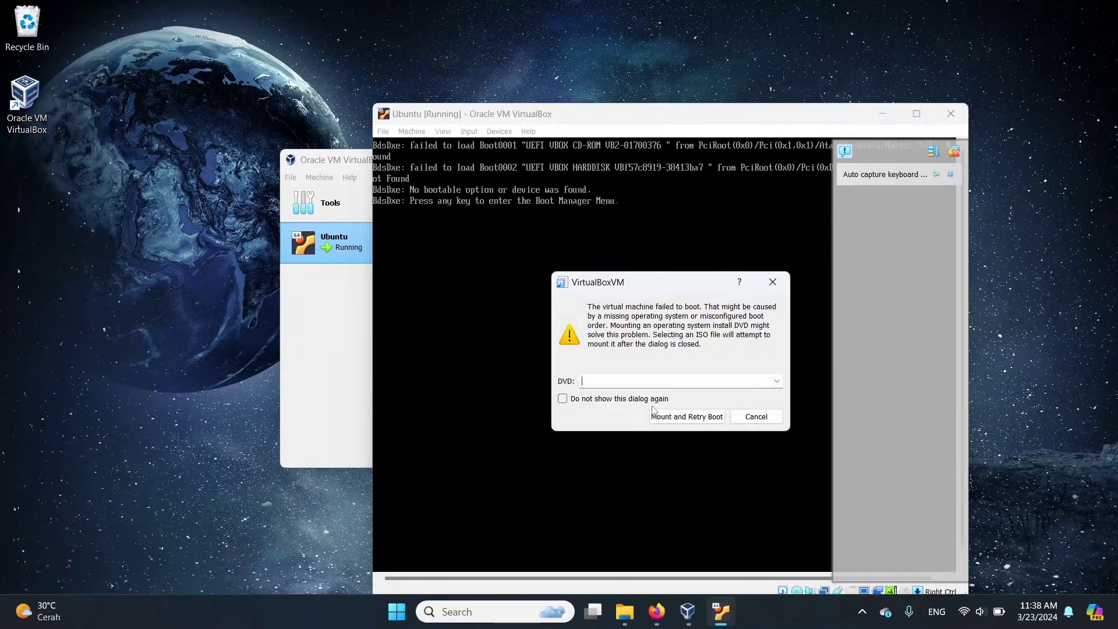
- Mount E:\_SOFTWARE\ISO\ubuntu-23.10.1-desktop-amd64.iso as the virtual machine's DVD and retry the boot
left_click(777, 381)
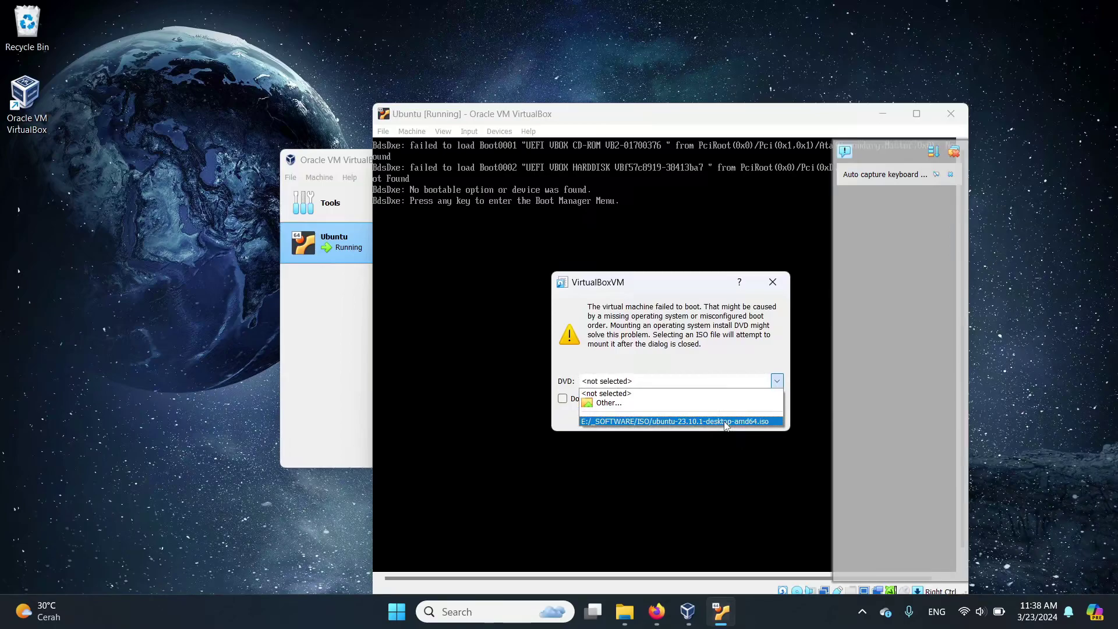
left_click(726, 422)
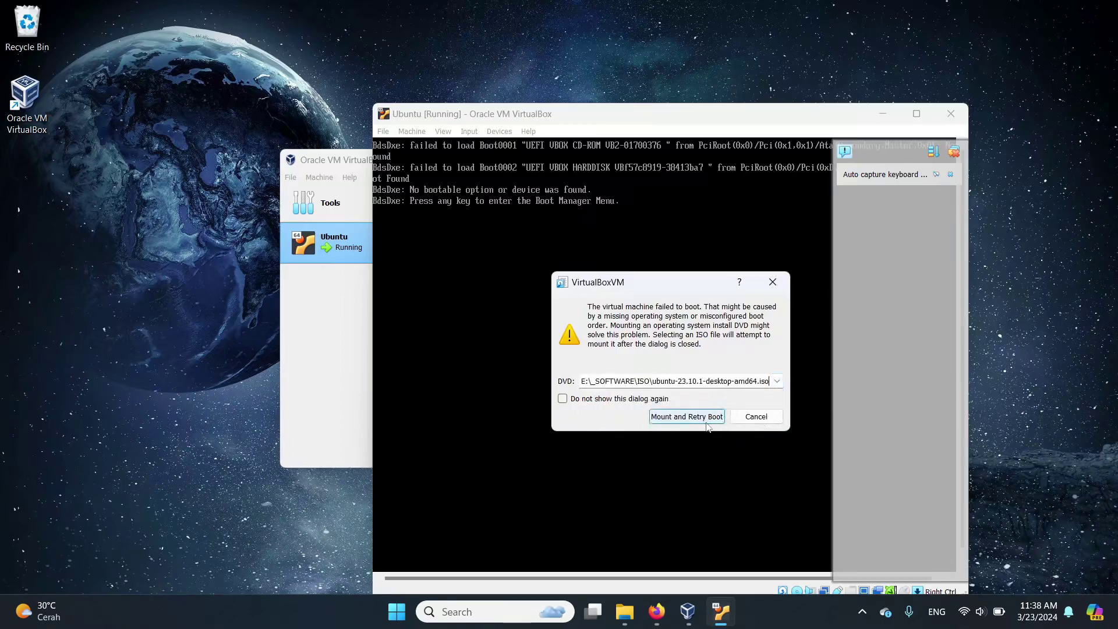
left_click(707, 424)
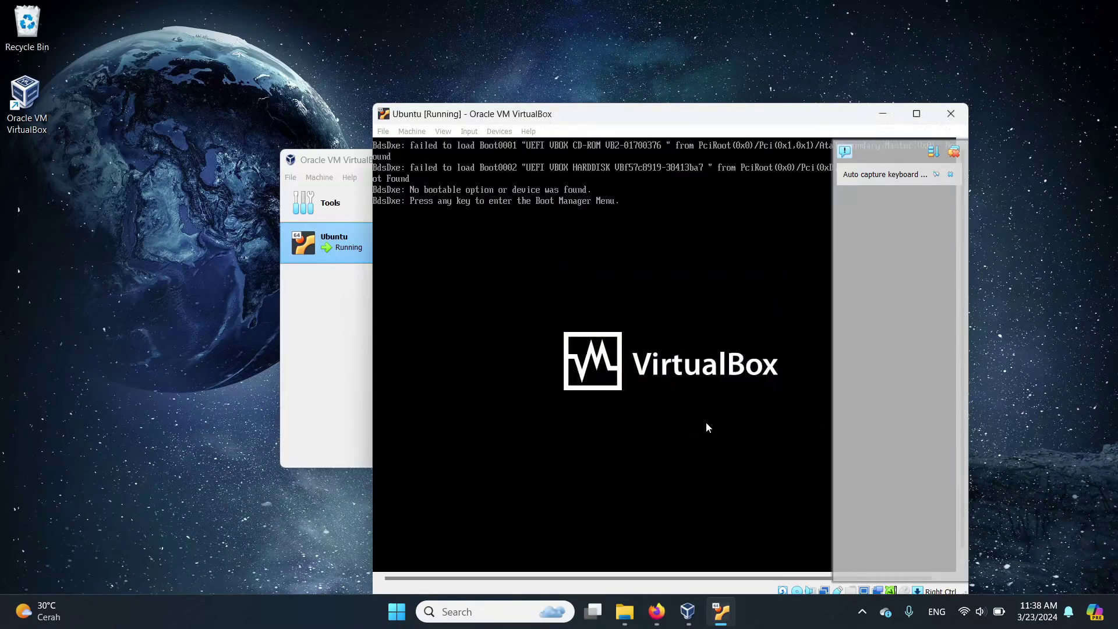
- Maximize the virtual machine's window, dismiss its notifications, and boot the Try or Install Ubuntu entry
left_click(916, 114)
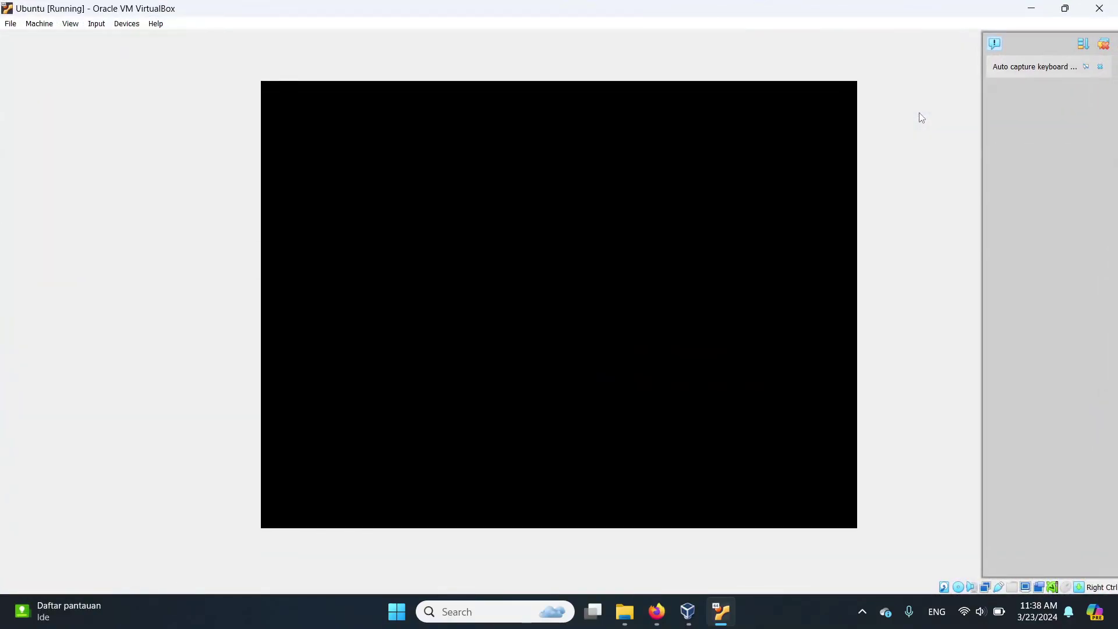
left_click(1104, 44)
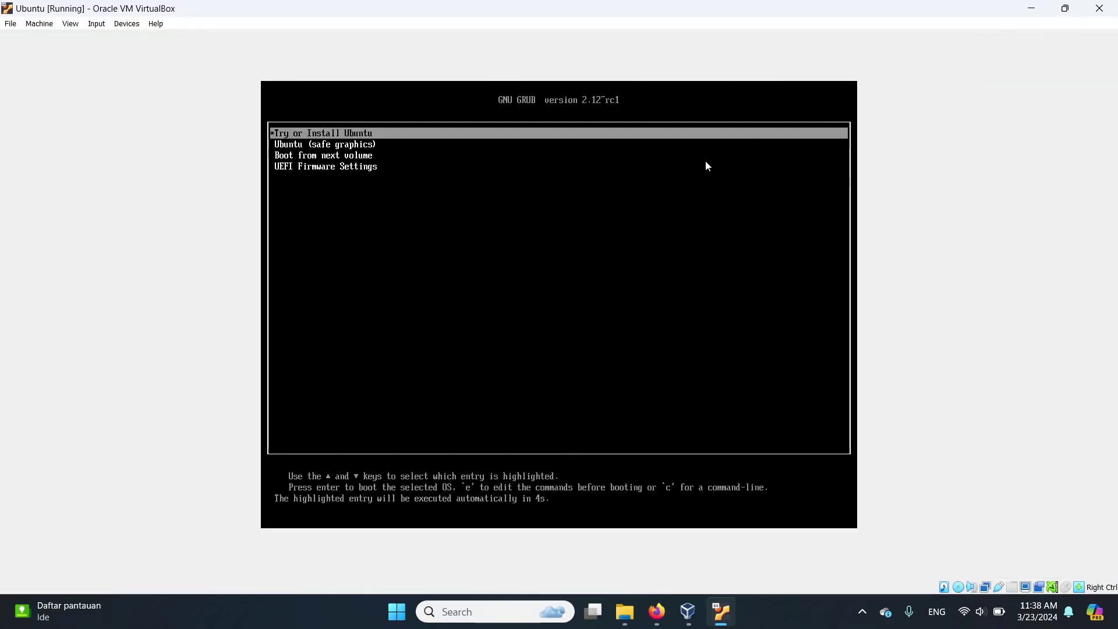
key("Return")
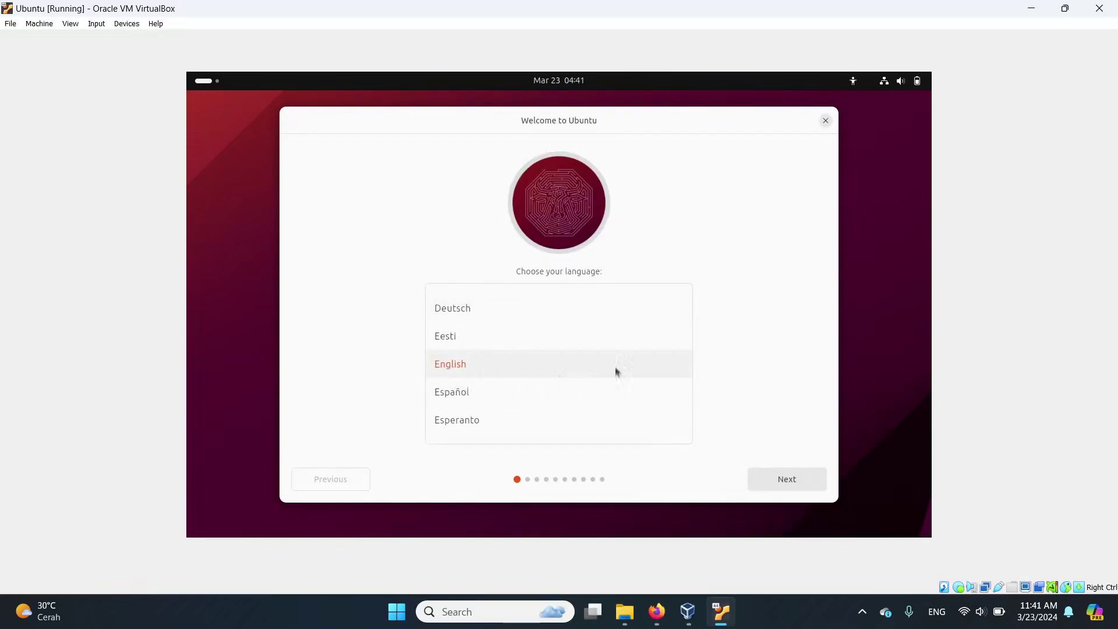
- Choose Install Ubuntu in the installer, keeping English as the language and English (US) as the keyboard layout
left_click(788, 481)
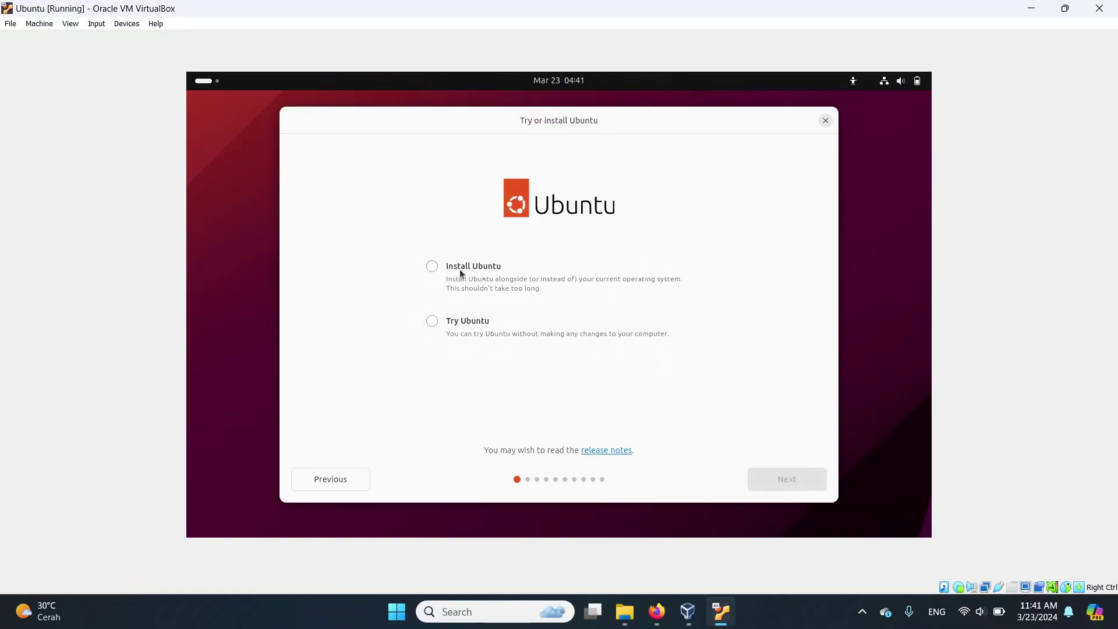
left_click(443, 267)
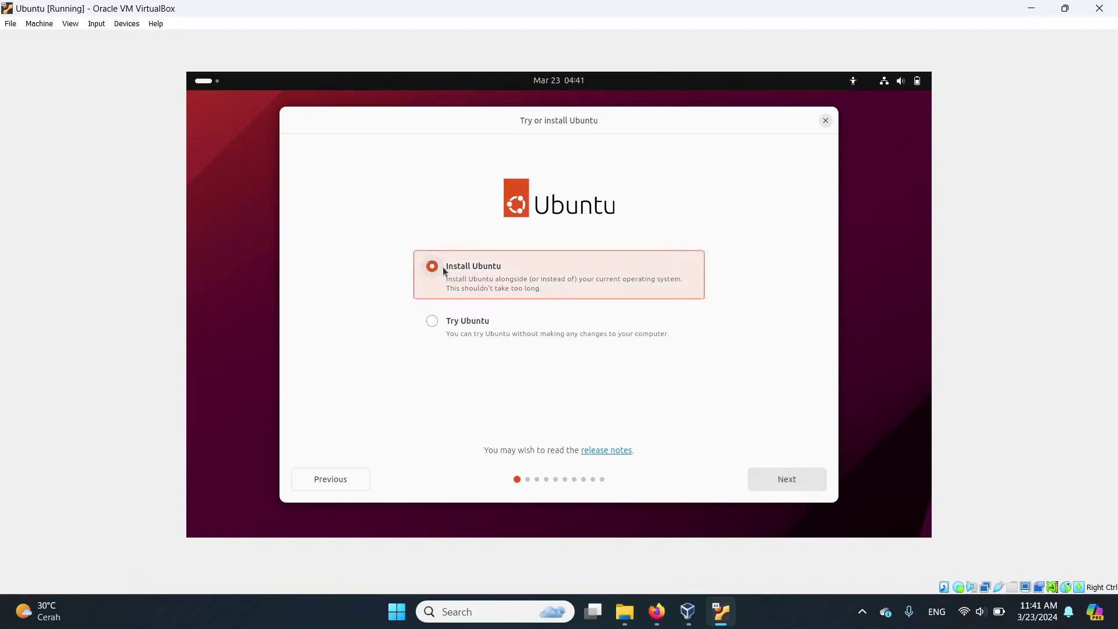
left_click(781, 479)
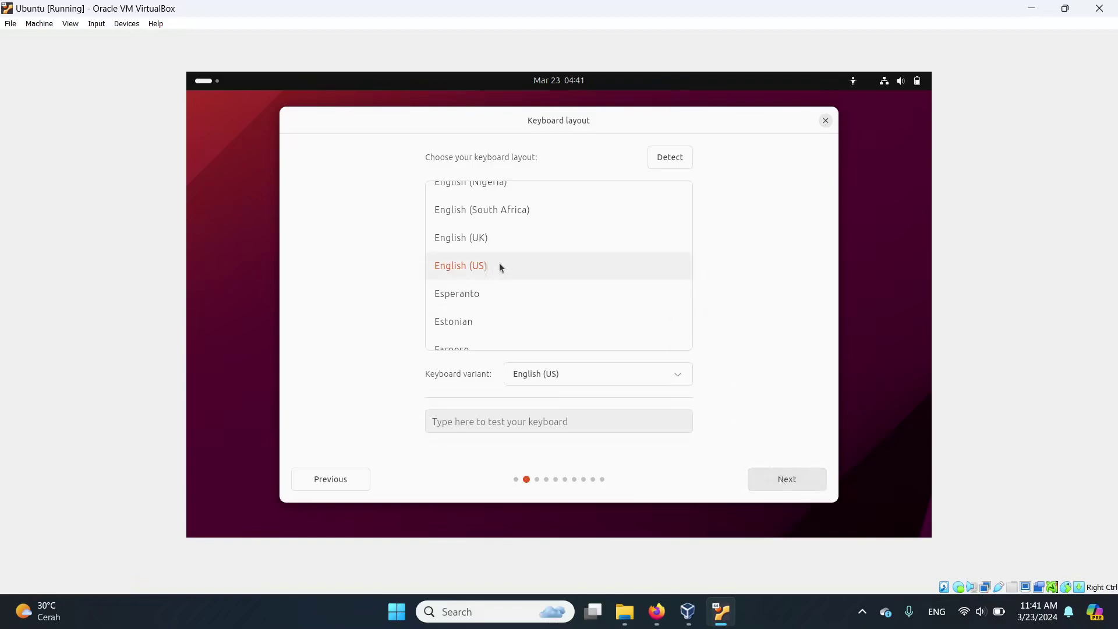
left_click(780, 479)
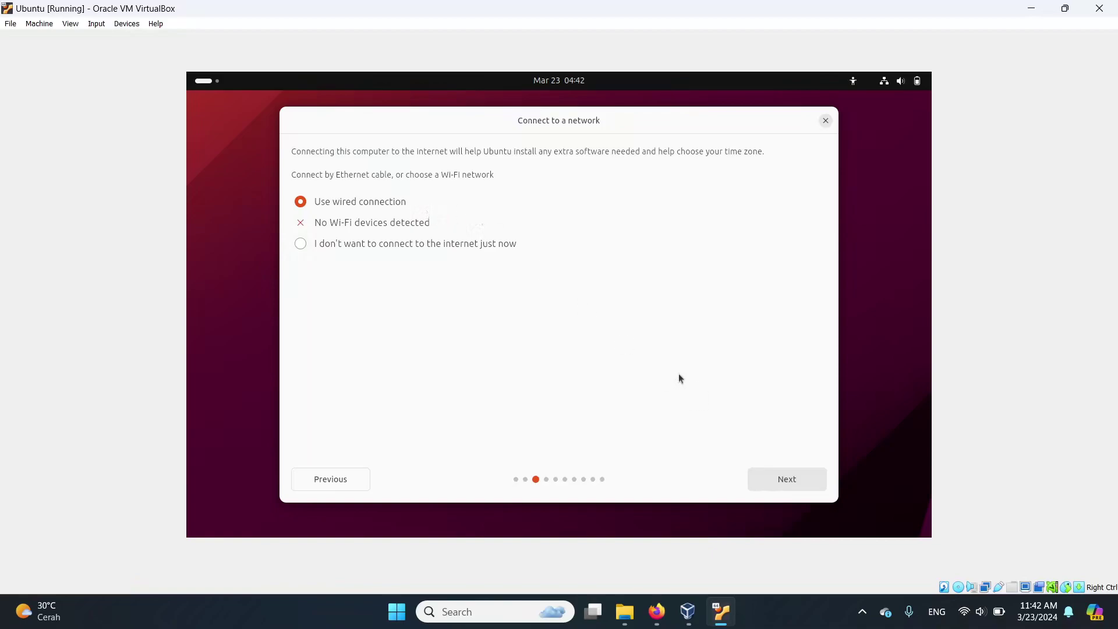
- Keep the wired network connection and skip the available installer update
left_click(763, 479)
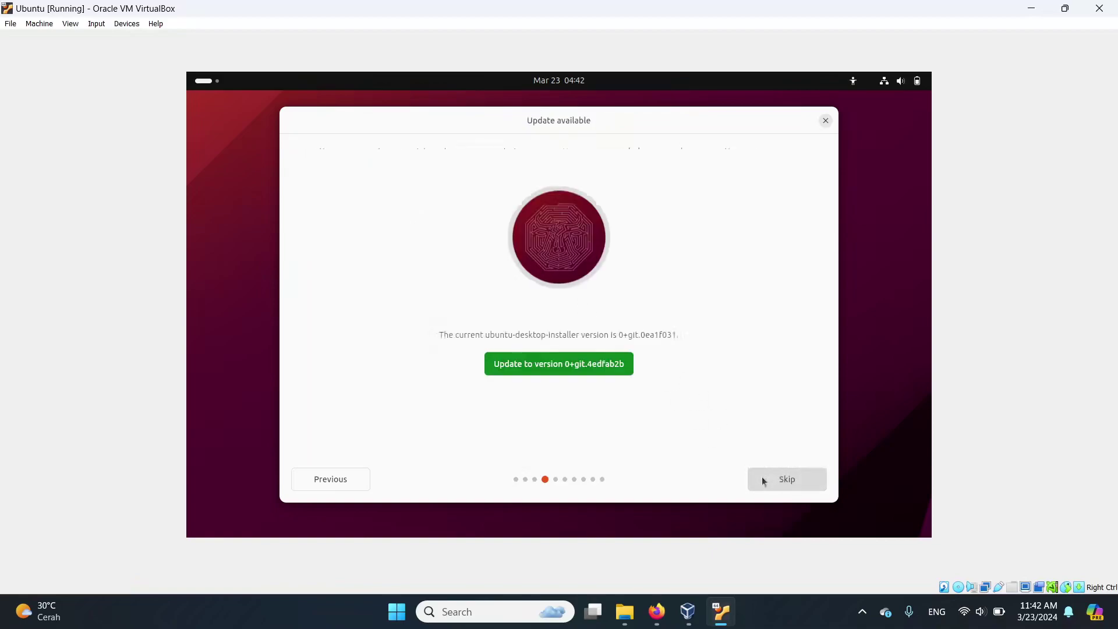
left_click(763, 479)
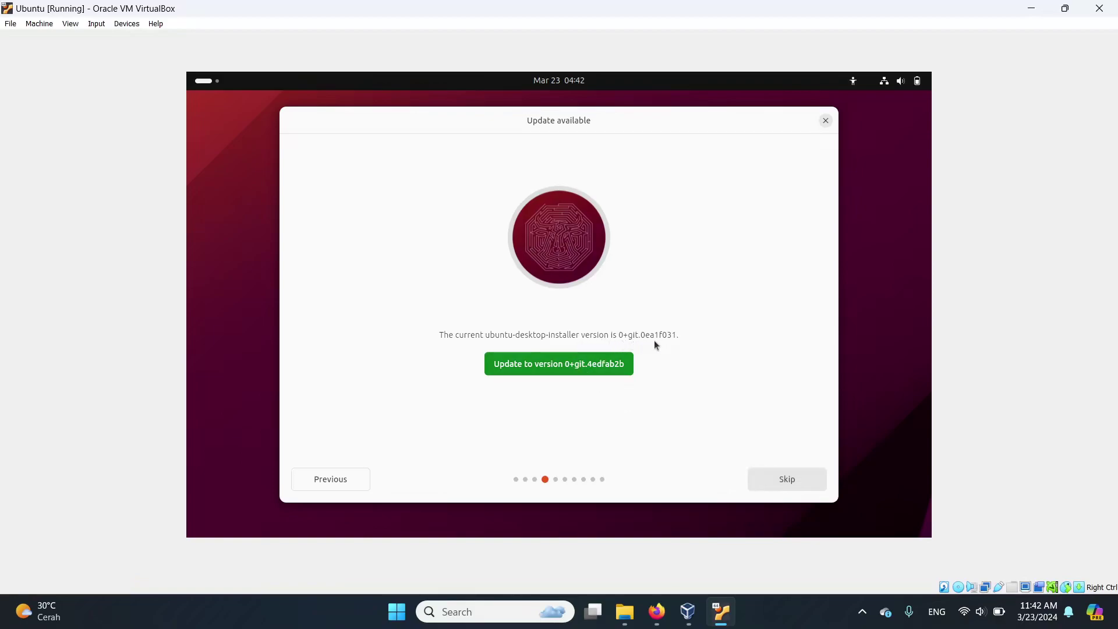
left_click(781, 479)
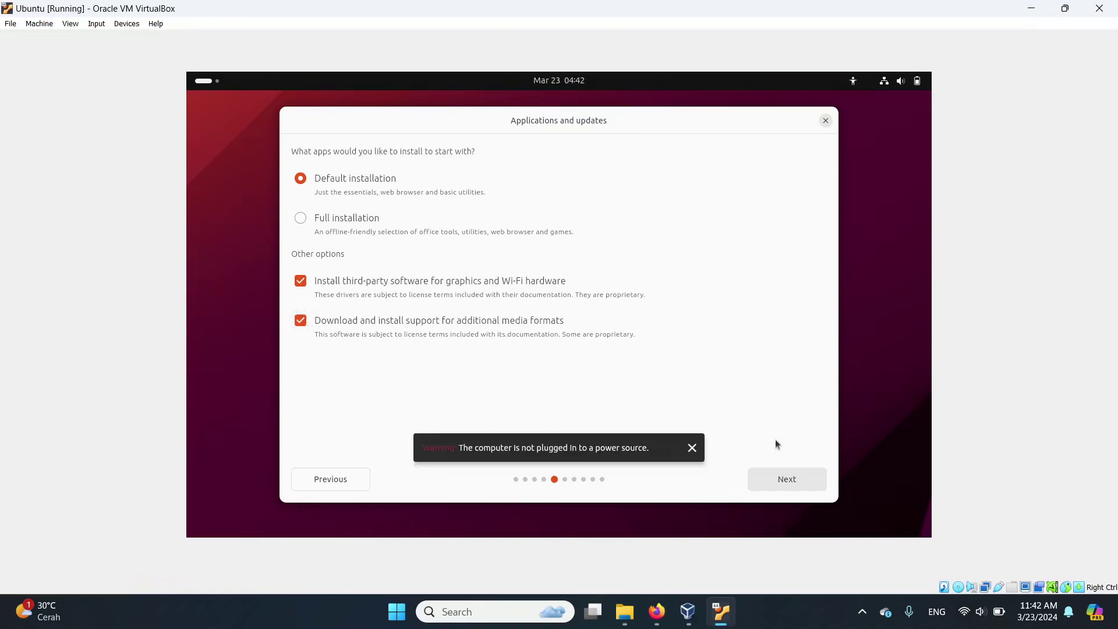
- Keep the default installation with third-party software and media format support, and start installing Ubuntu with the Erase disk option
left_click(780, 477)
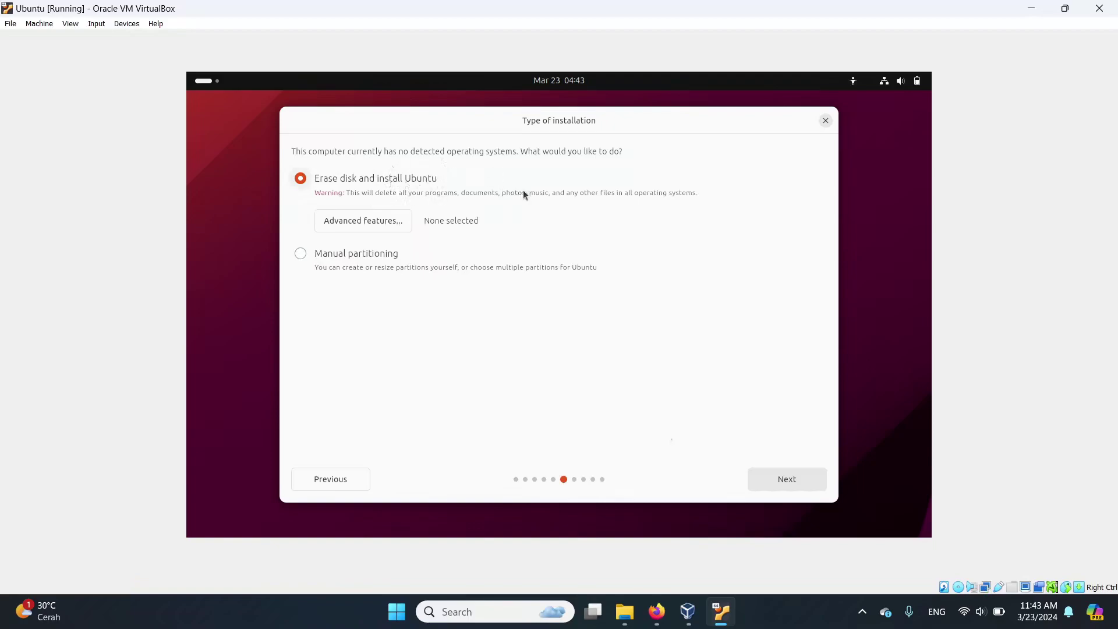
left_click(760, 477)
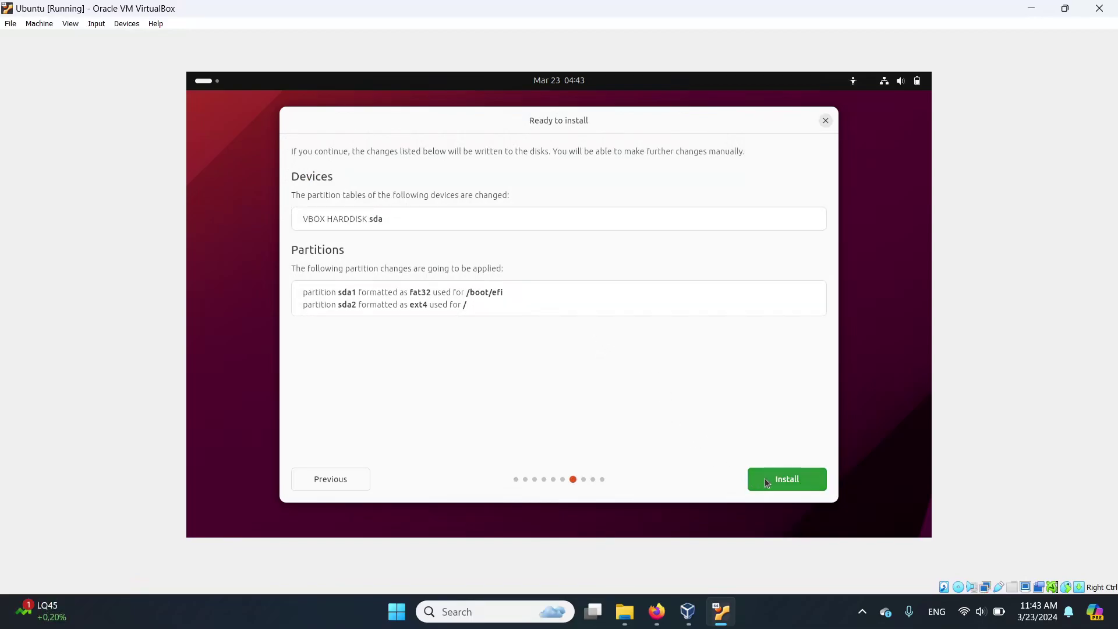
left_click(764, 478)
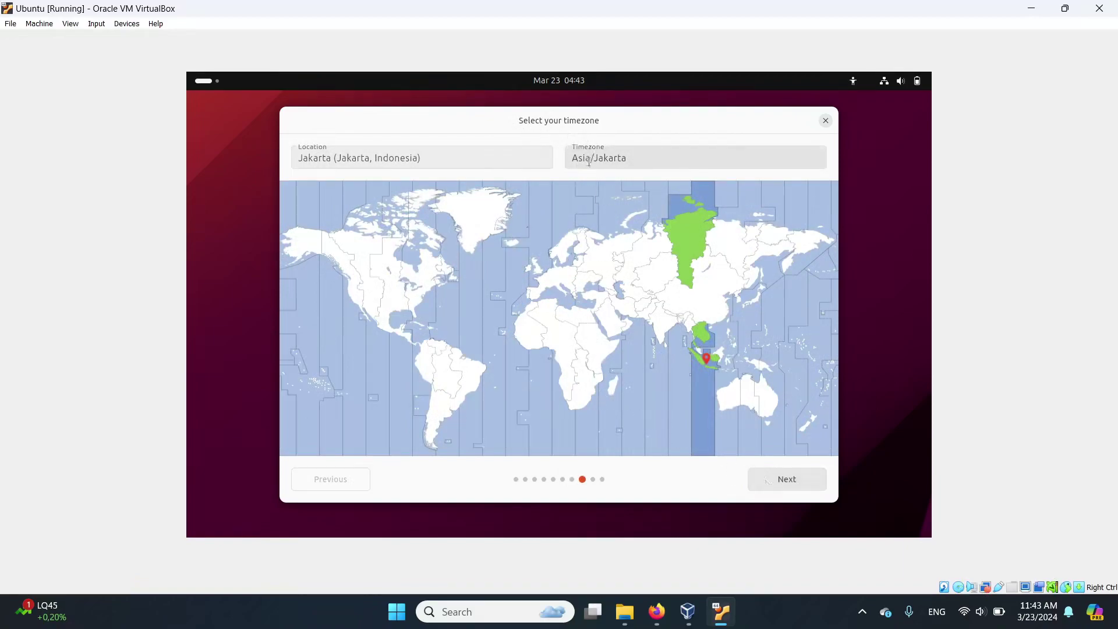
- Accept the Asia/Jakarta timezone and fill in the account's full name, the computer's name nahlcode and a short username
left_click(776, 475)
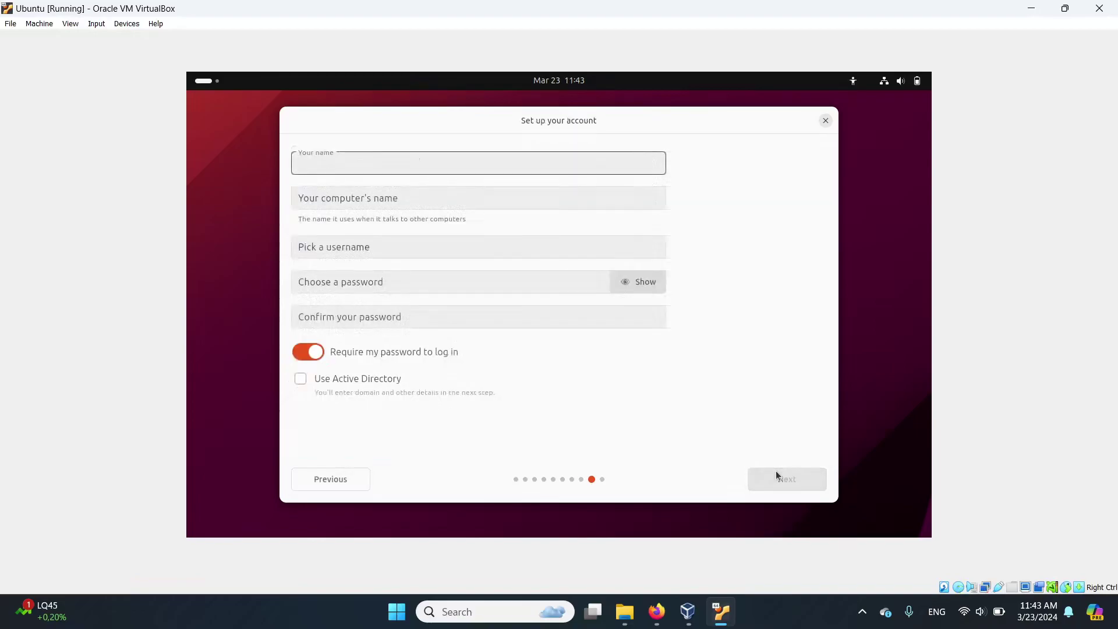
type("Bambang Karyadi")
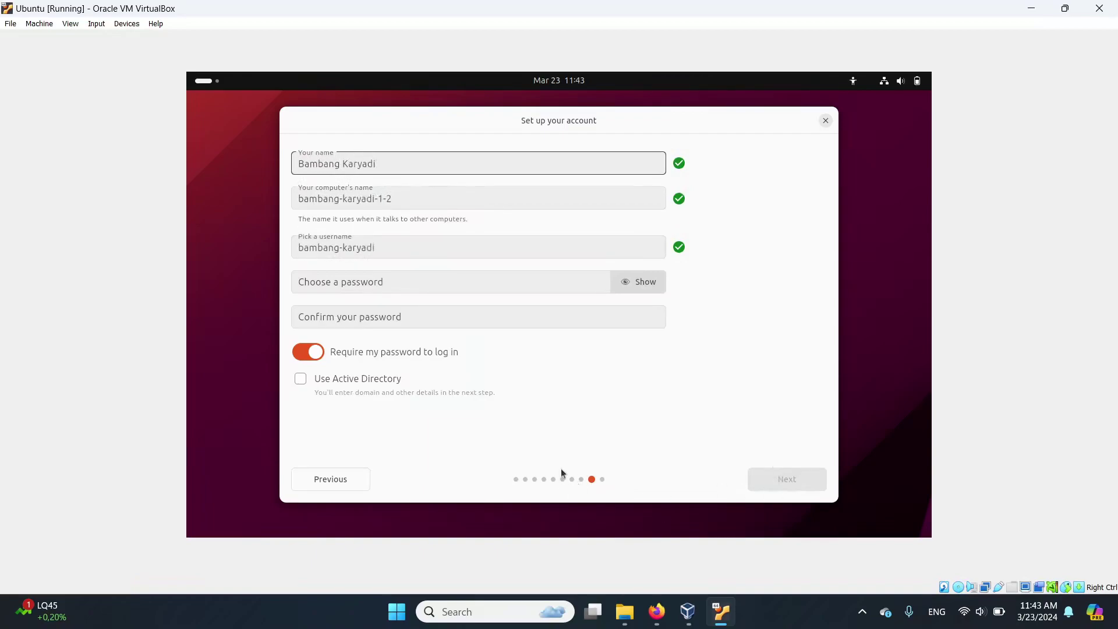
triple_click(400, 198)
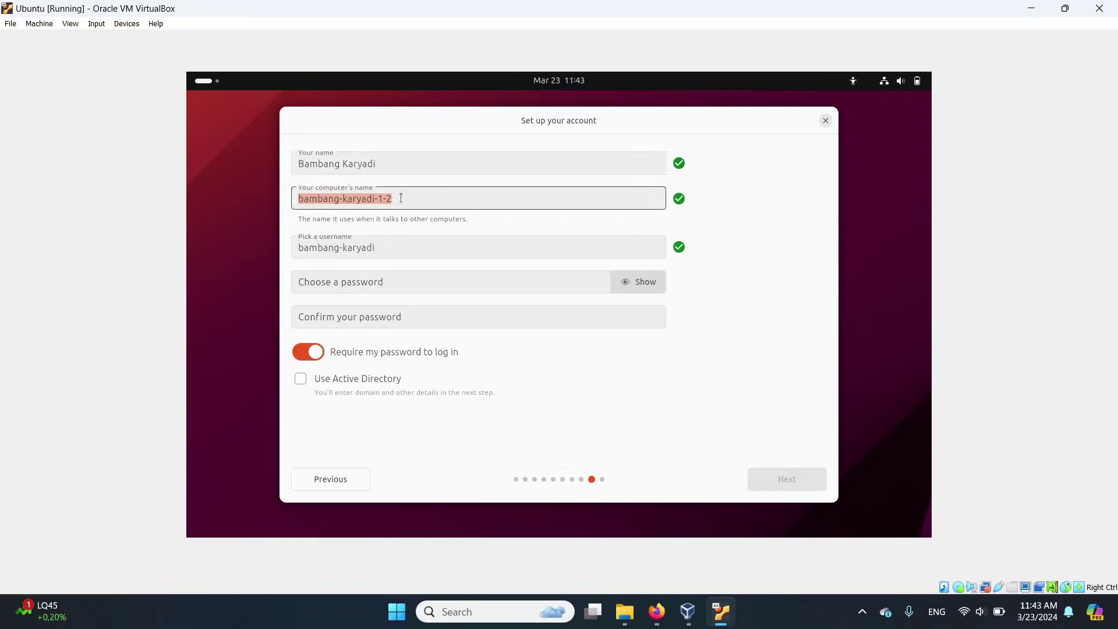
type("nahlcode")
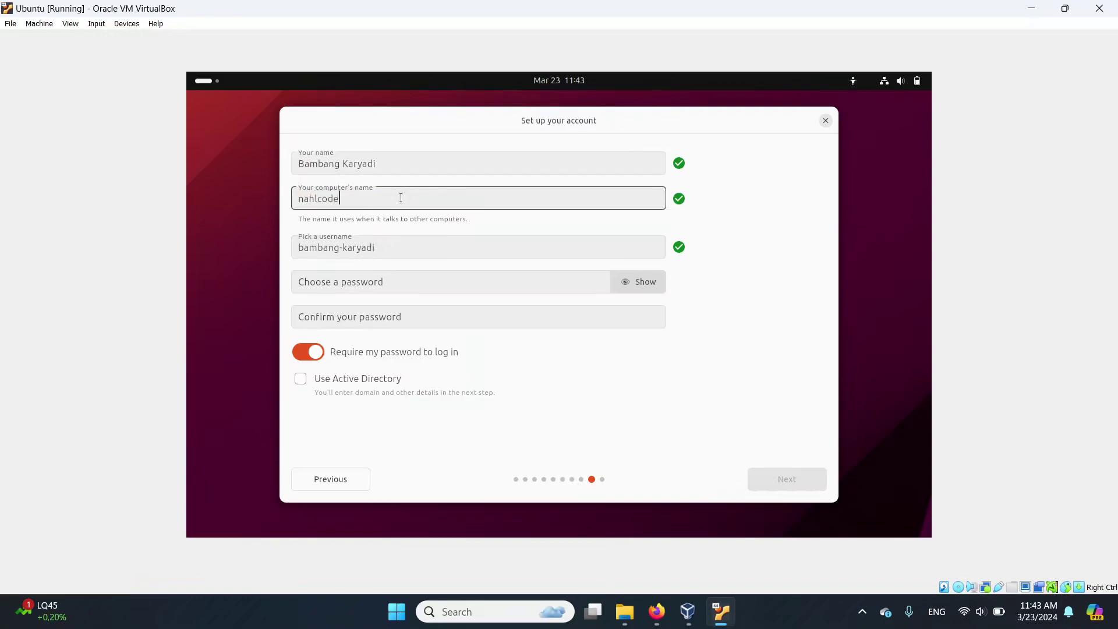
triple_click(394, 246)
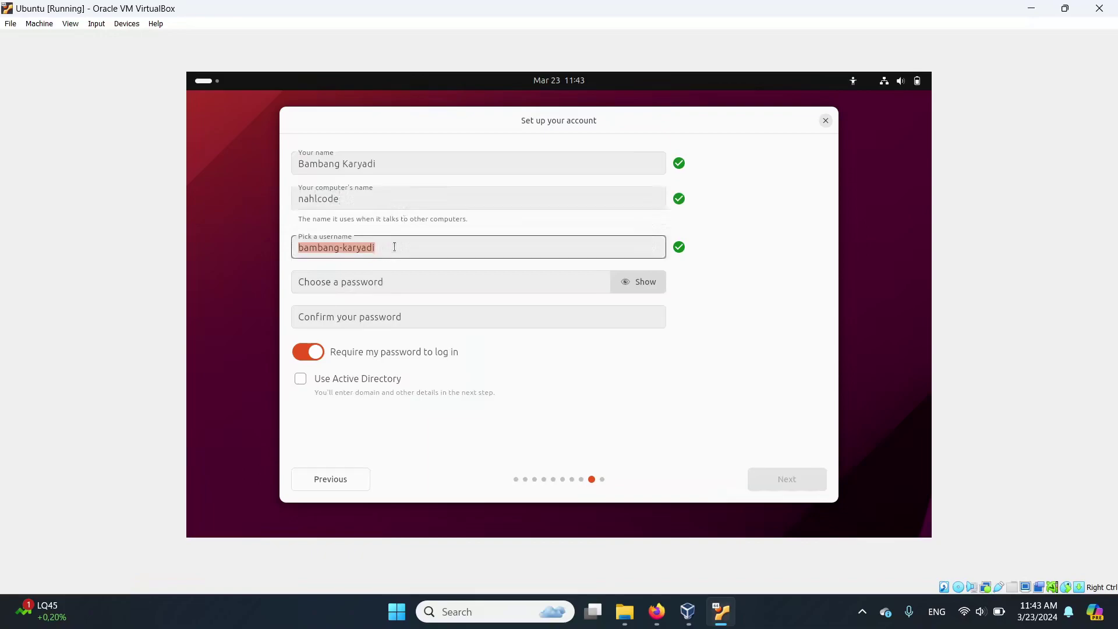
type("ba")
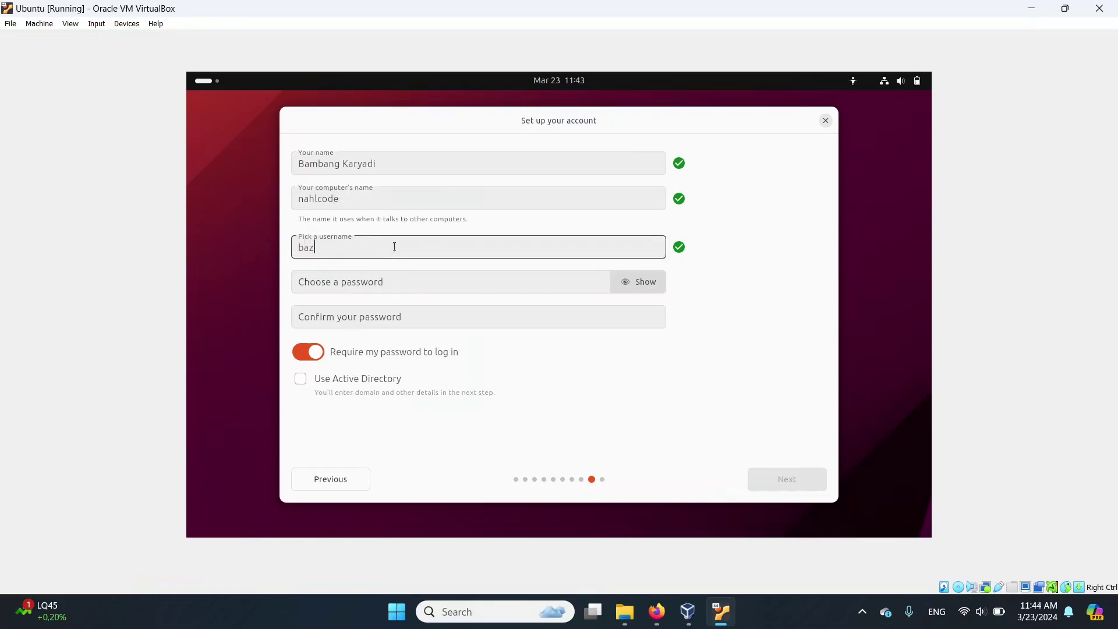
type("mz")
- Enter and confirm the account password, continue to the theme choice and accept the Light theme with the orange accent
left_click(441, 283)
type("••••••")
left_click(429, 315)
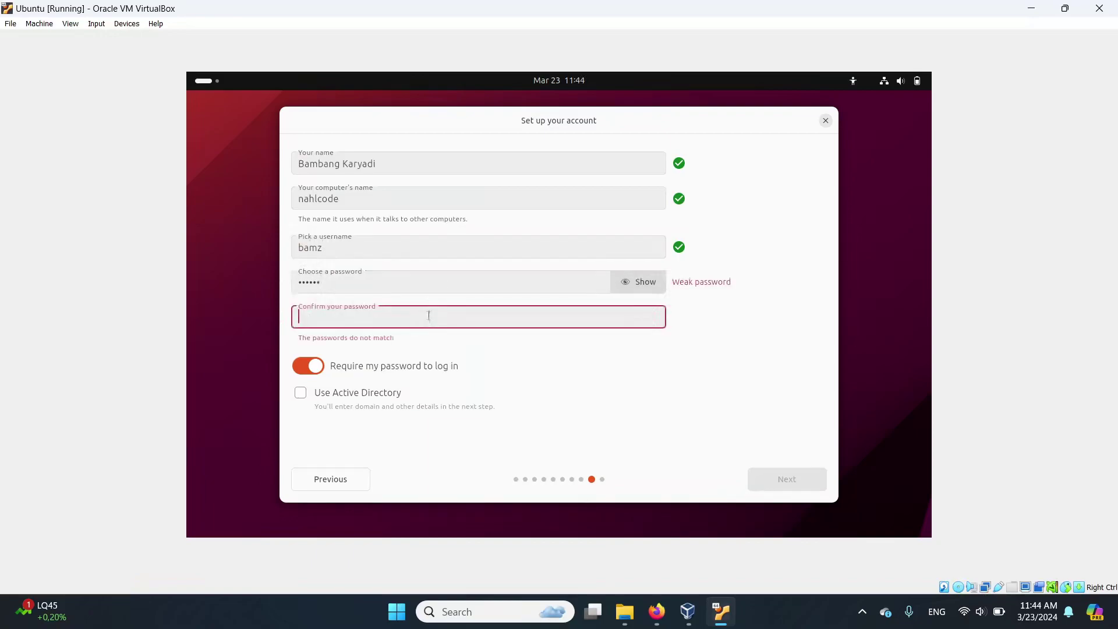
type("••••••")
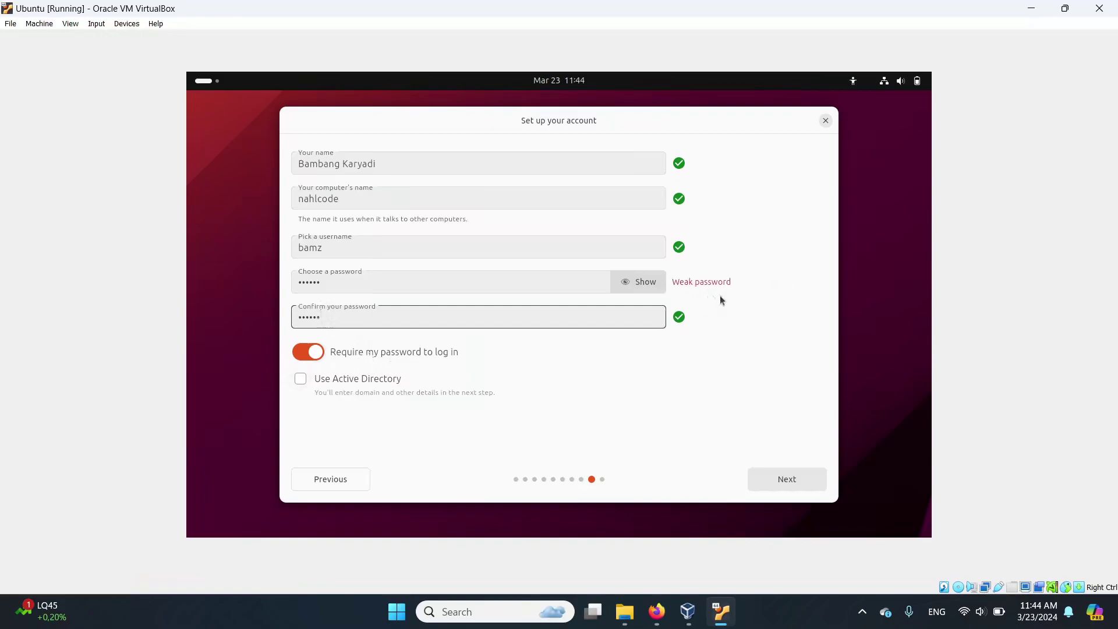
left_click(761, 477)
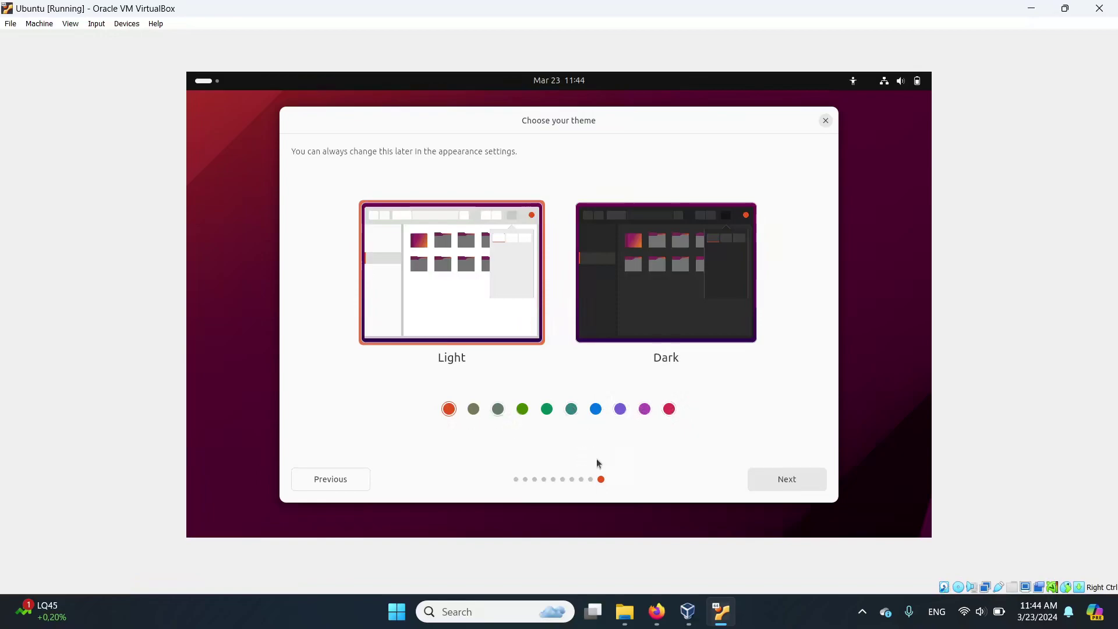
left_click(762, 478)
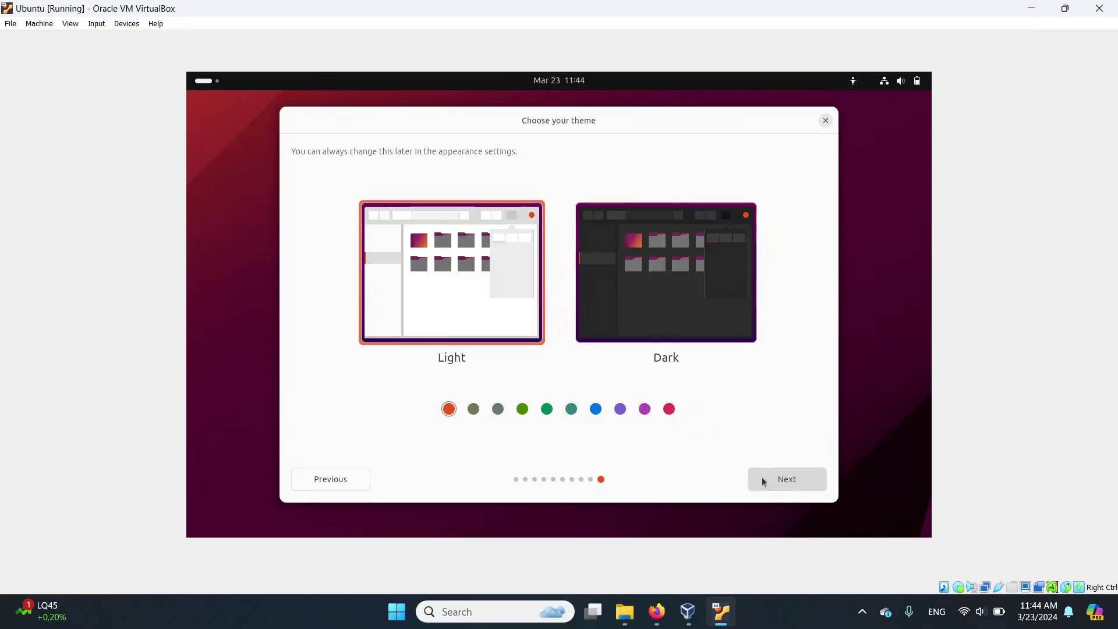